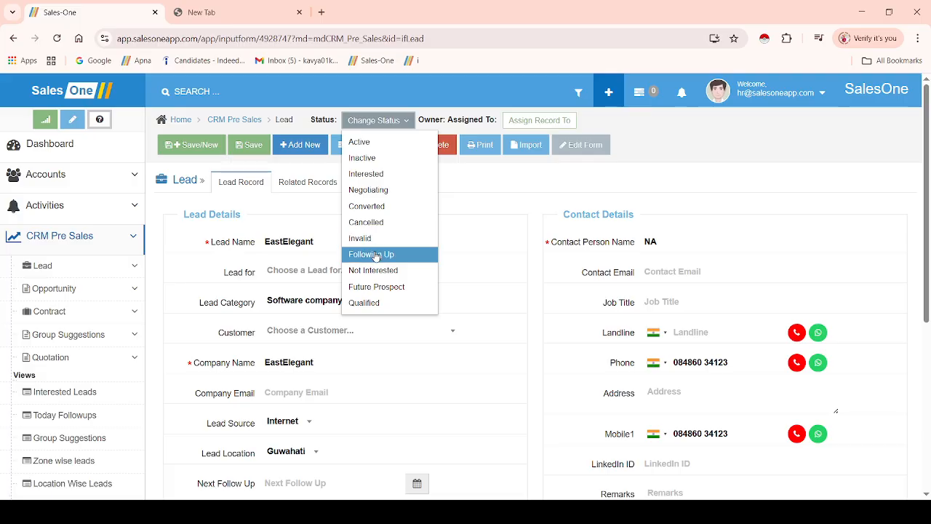
Review the status options available for the EastElegant lead record.
{"action": "left_click", "coordinate": [450, 183]}
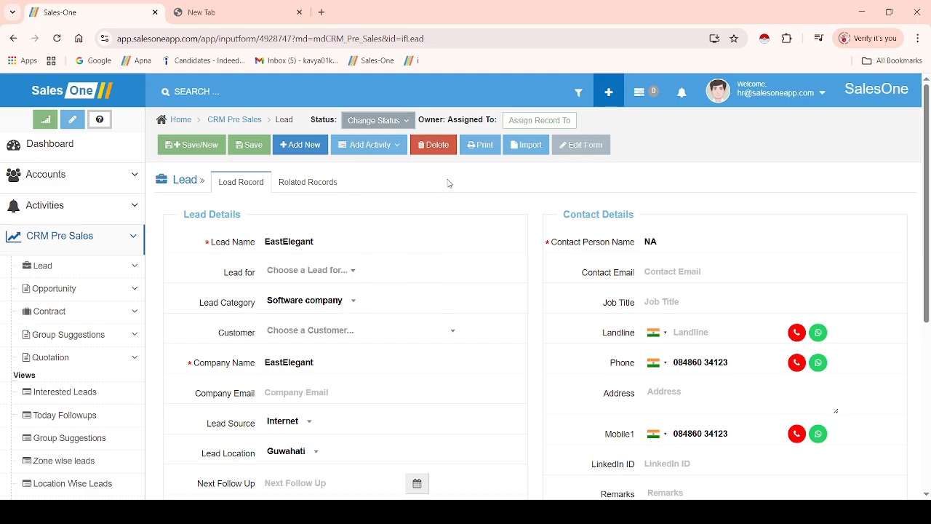
{"action": "left_click", "coordinate": [395, 124]}
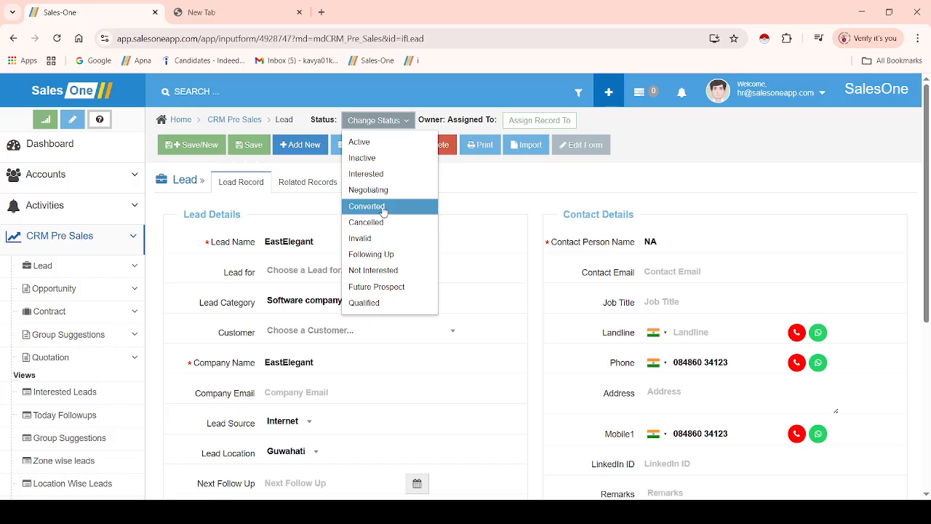
{"action": "left_click", "coordinate": [491, 179]}
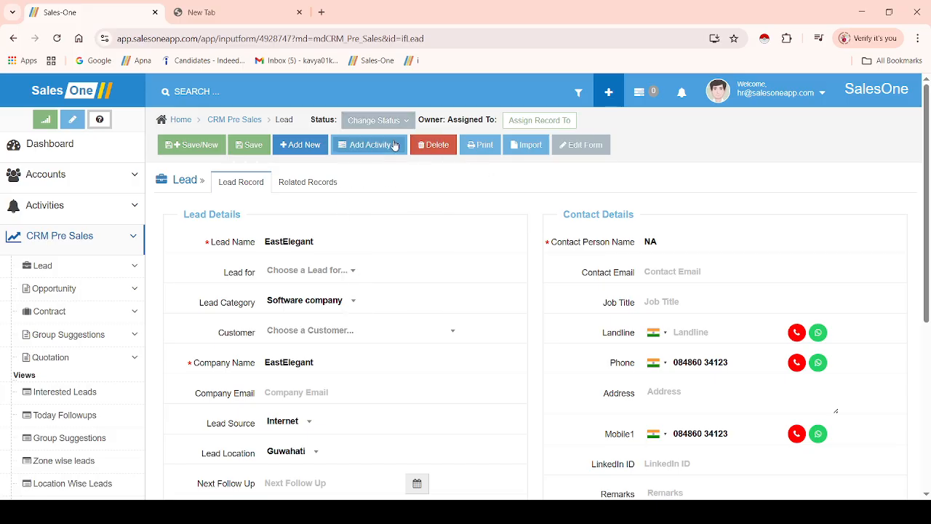
{"action": "left_click", "coordinate": [374, 122]}
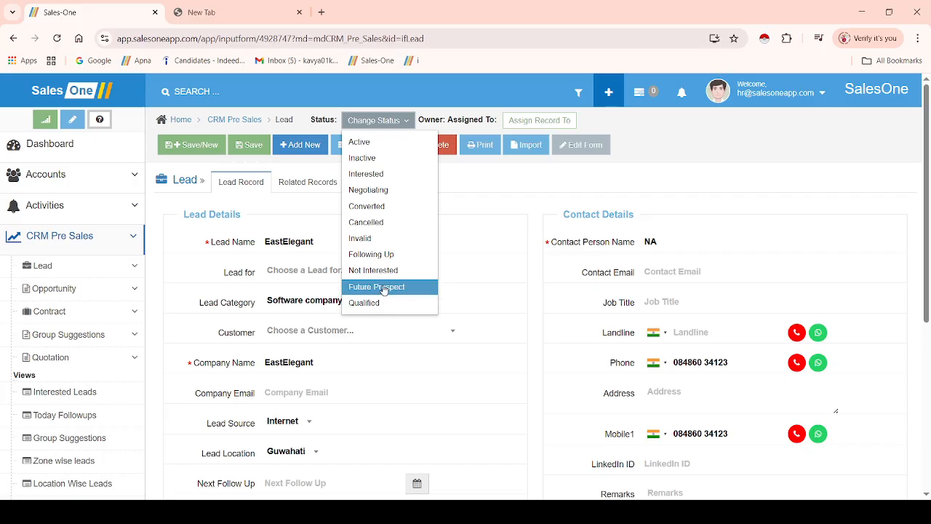
{"action": "left_click", "coordinate": [476, 212]}
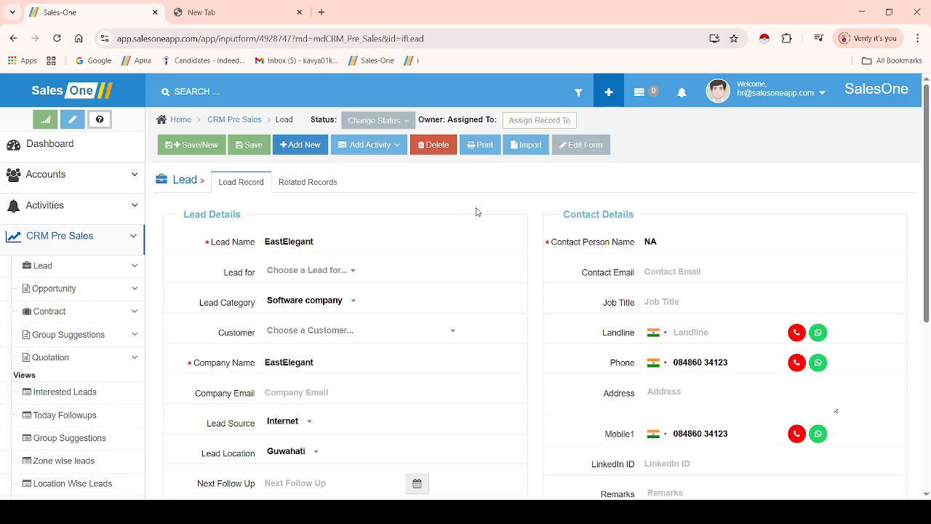
{"action": "left_click", "coordinate": [367, 121]}
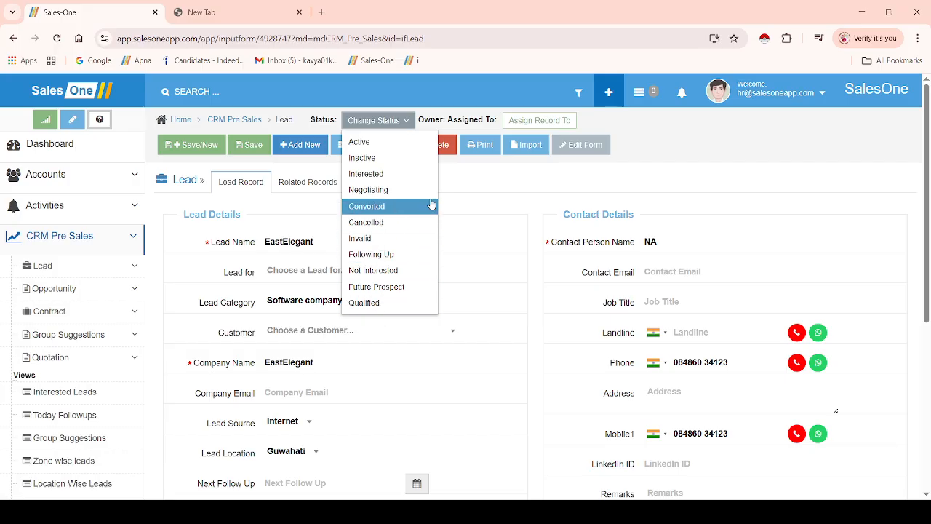
{"action": "left_click", "coordinate": [466, 189]}
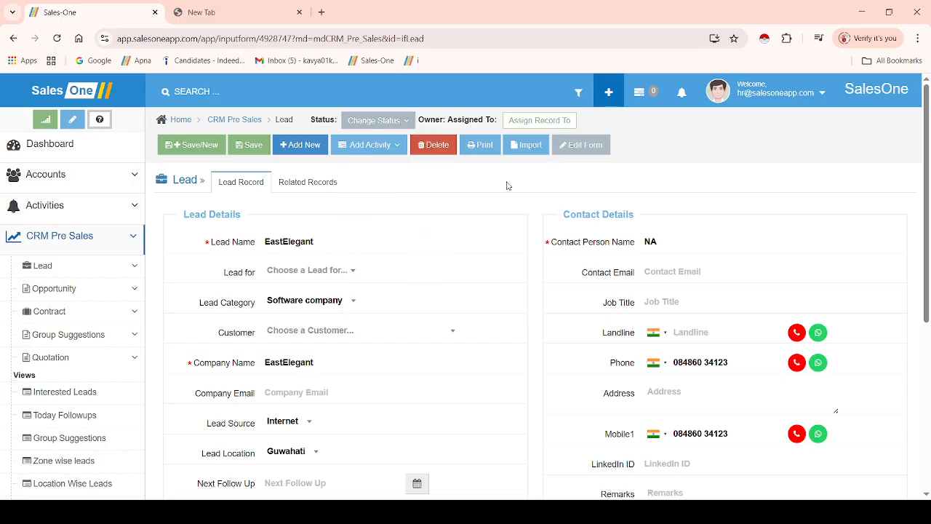
Open the Lead form for editing and find the Form Status setting in its configuration.
{"action": "left_click", "coordinate": [580, 147]}
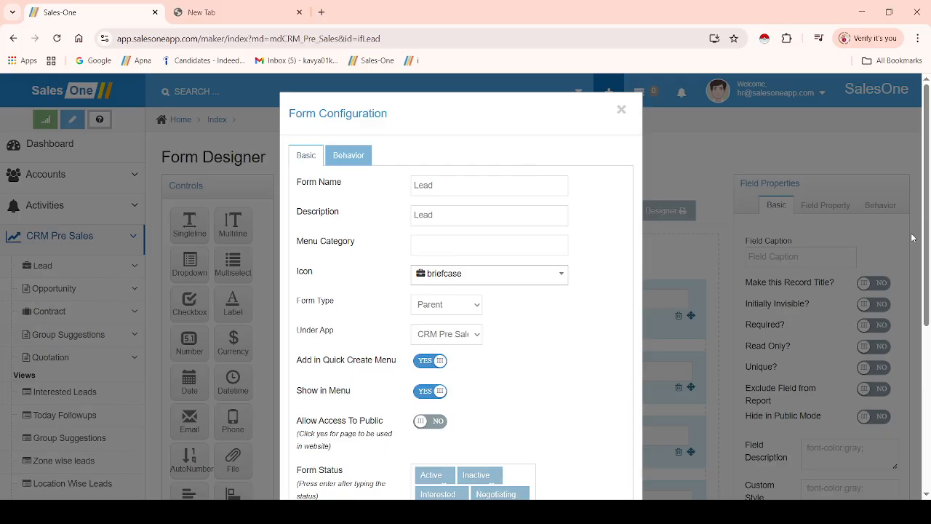
{"action": "left_click_drag", "start_coordinate": [927, 247], "coordinate": [926, 258]}
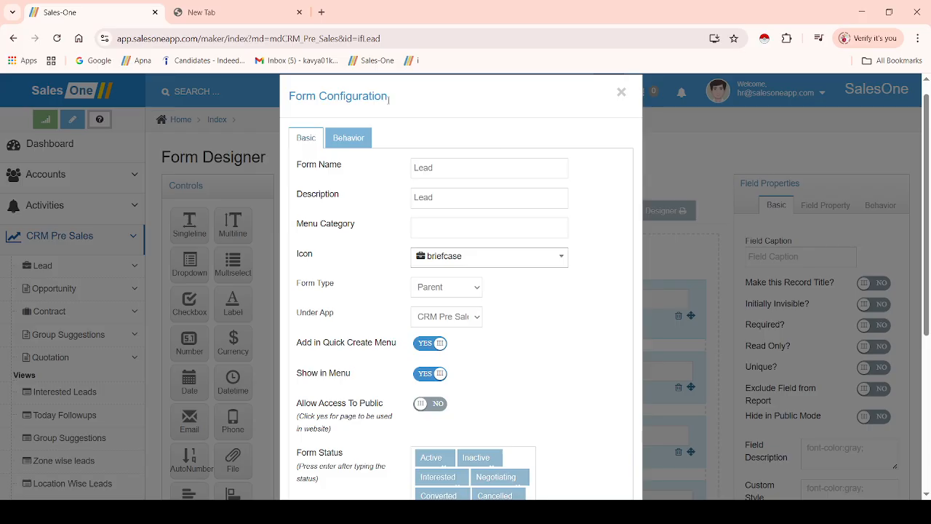
{"action": "left_click_drag", "start_coordinate": [929, 229], "coordinate": [928, 265]}
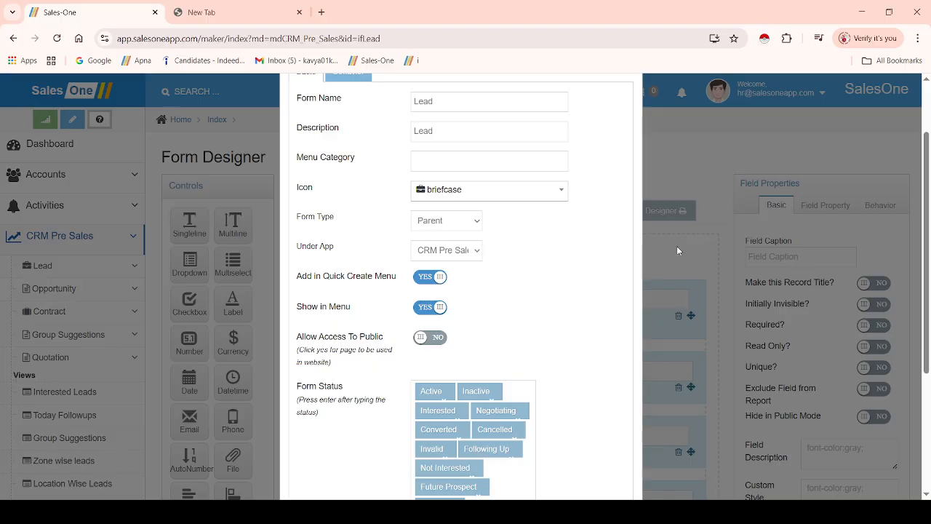
{"action": "left_click_drag", "start_coordinate": [925, 290], "coordinate": [927, 364]}
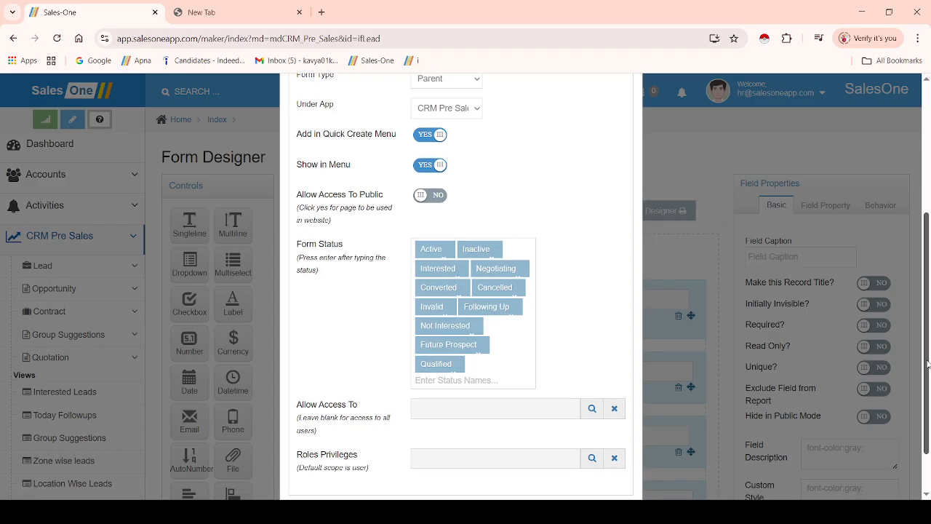
{"action": "left_click_drag", "start_coordinate": [300, 248], "coordinate": [380, 249]}
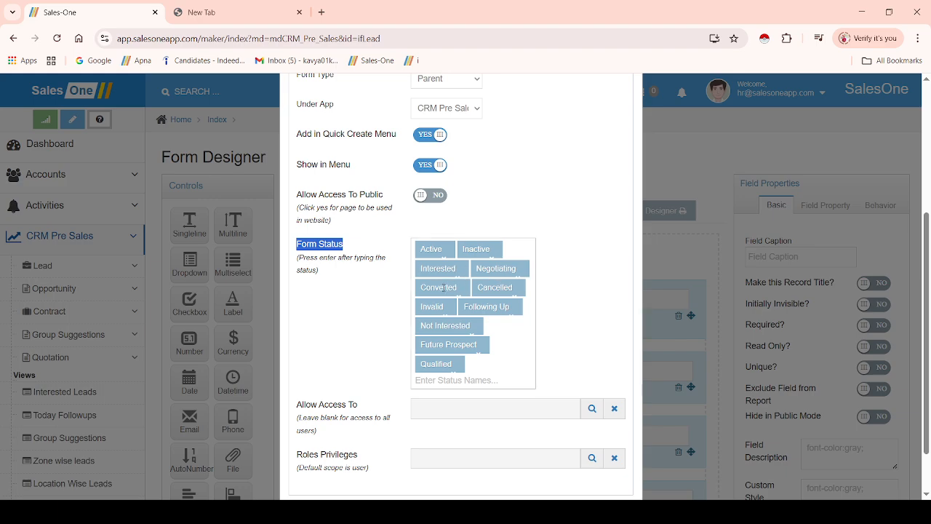
Try to add "Not Interested" to the Lead form's status list.
{"action": "left_click", "coordinate": [442, 381]}
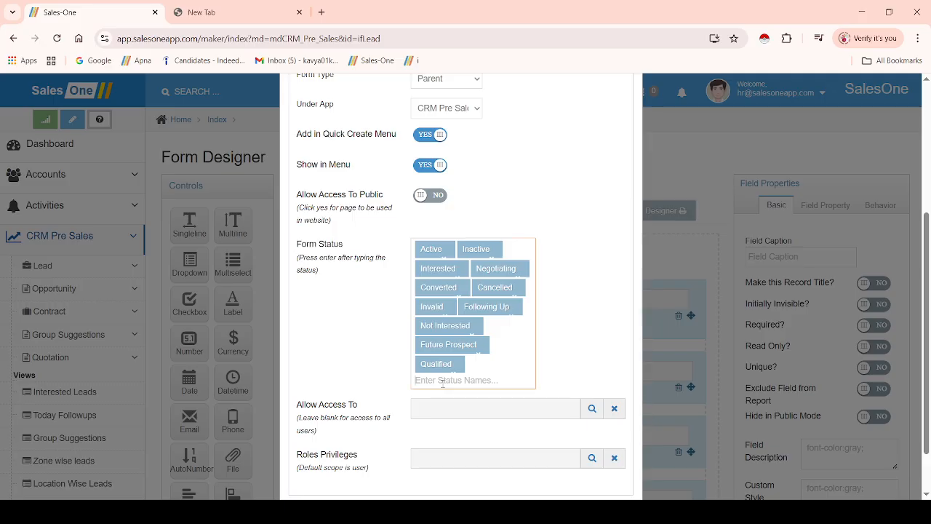
{"action": "type", "text": "Not Interested"}
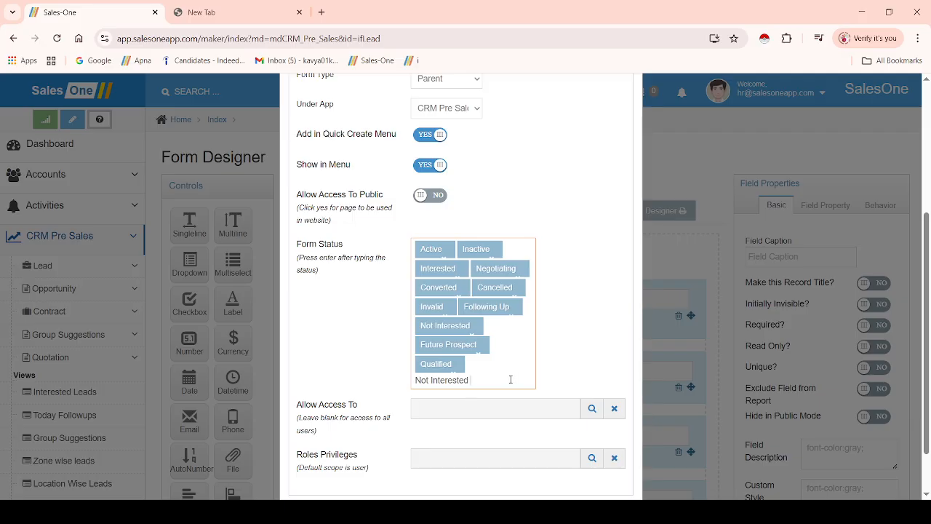
{"action": "key", "text": "Return"}
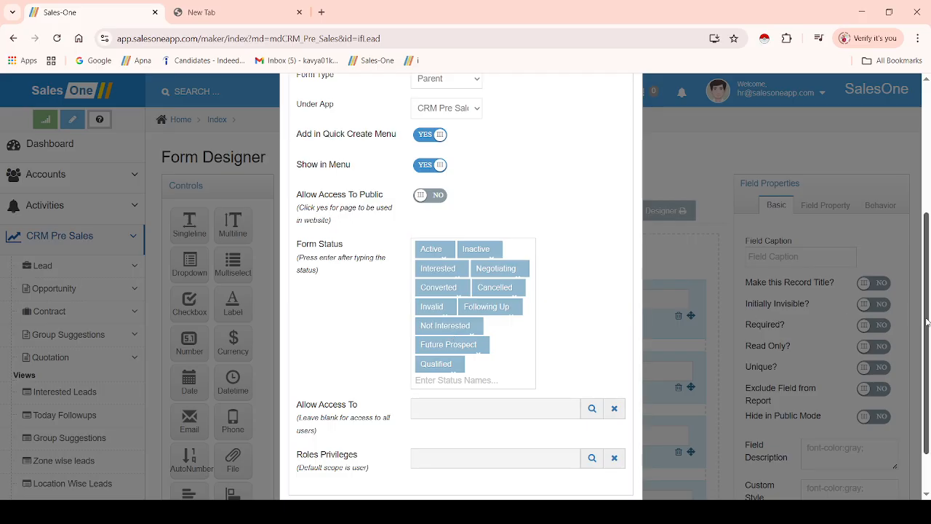
Add the status "Not Answered" to the Lead form's status list and accept the configuration.
{"action": "scroll", "coordinate": [927, 320], "scroll_direction": "down", "scroll_amount": 2}
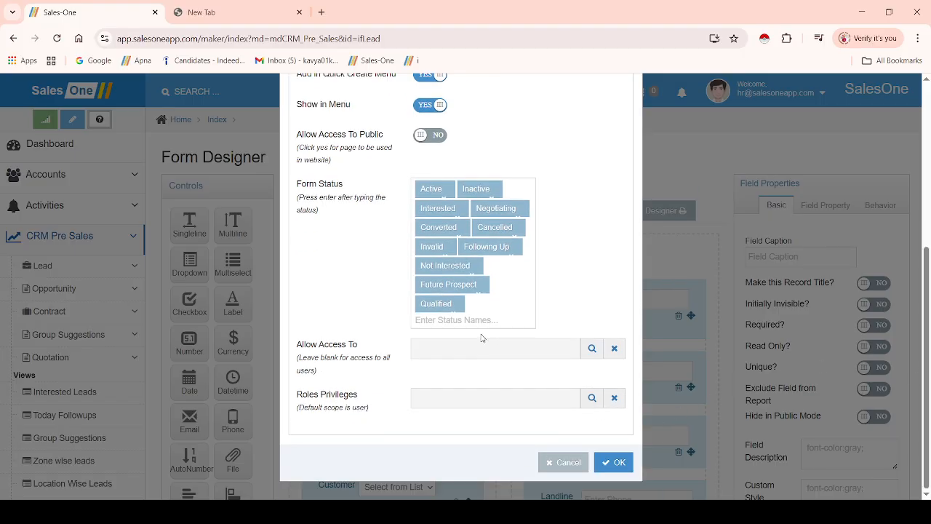
{"action": "left_click", "coordinate": [460, 321]}
{"action": "type", "text": "Not answered"}
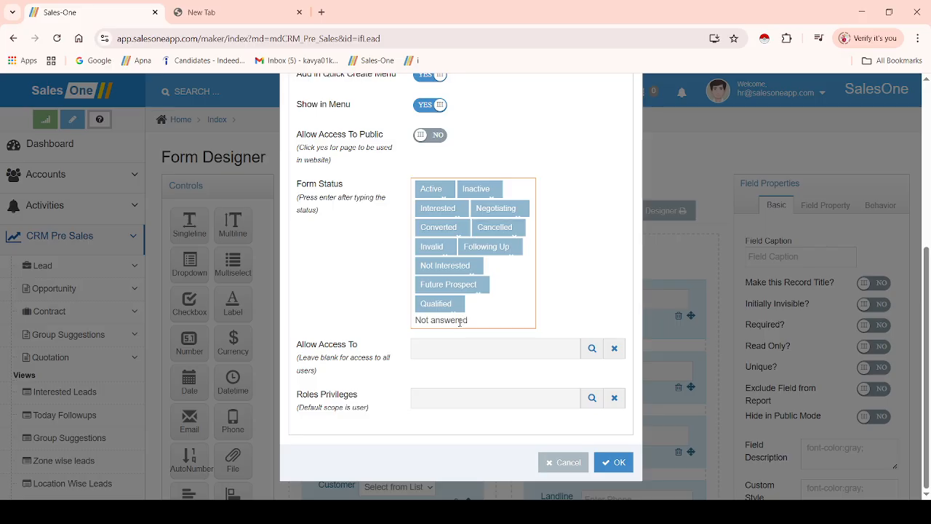
{"action": "key", "text": "BackSpace"}
{"action": "type", "text": "A"}
{"action": "key", "text": "Return"}
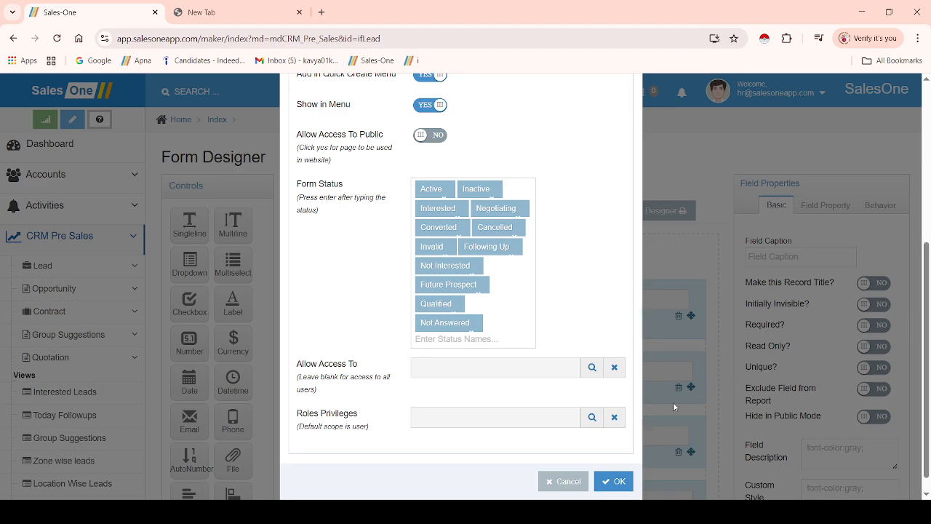
{"action": "left_click", "coordinate": [615, 480]}
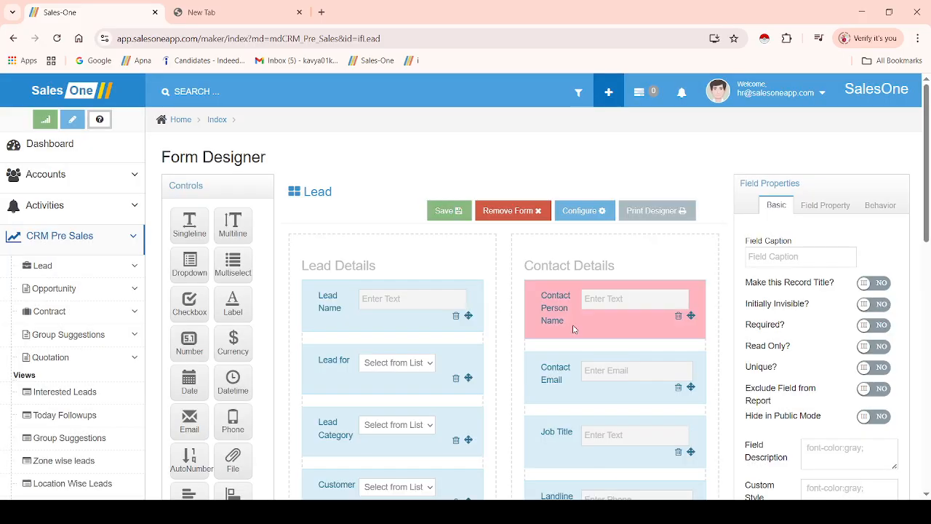
Save the Lead form design, confirming the save, and dismiss the reopened form configuration.
{"action": "left_click", "coordinate": [443, 209]}
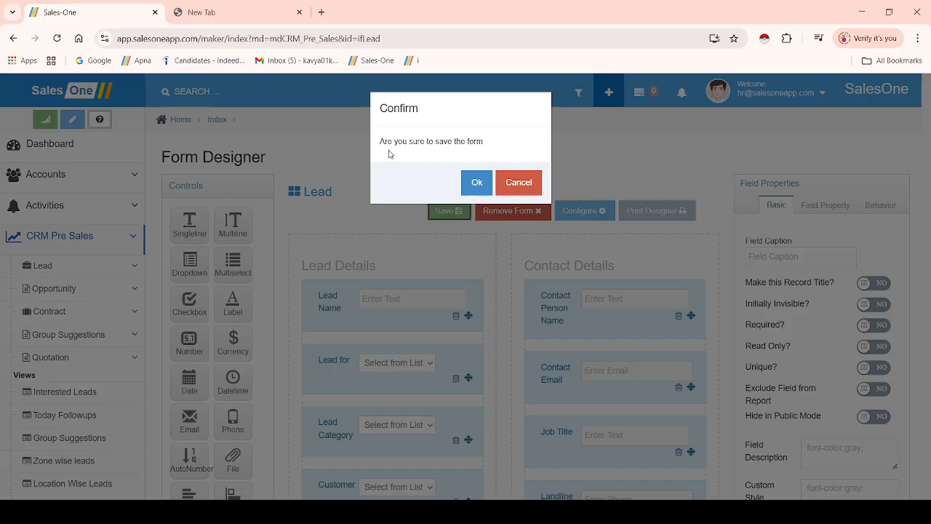
{"action": "left_click", "coordinate": [477, 182]}
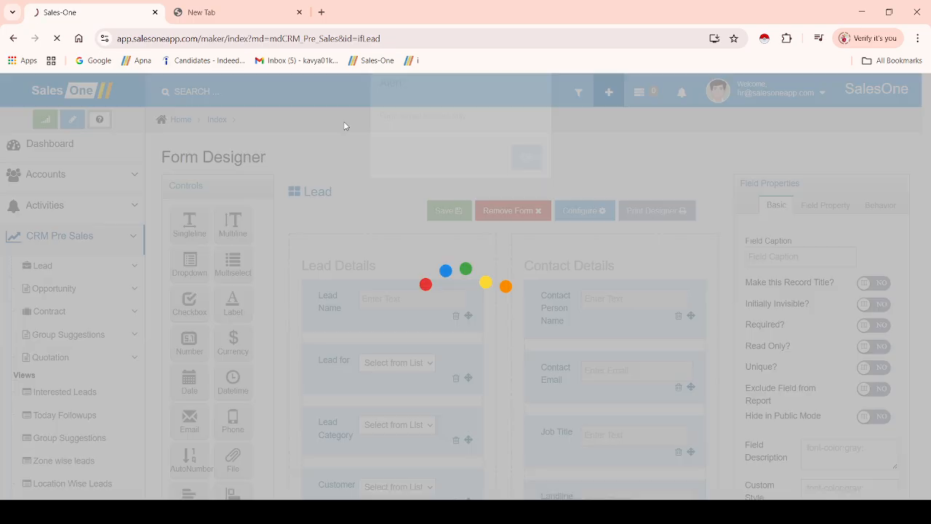
{"action": "left_click", "coordinate": [528, 194]}
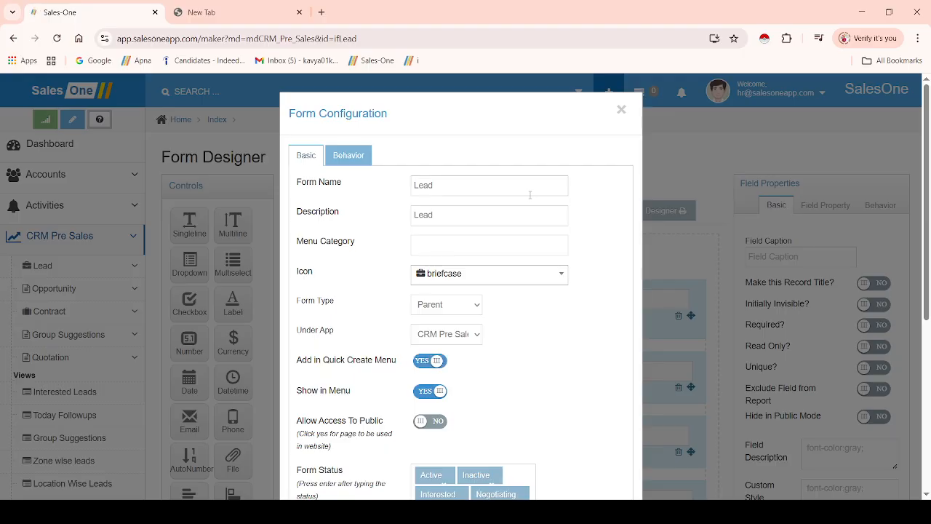
{"action": "left_click", "coordinate": [704, 136]}
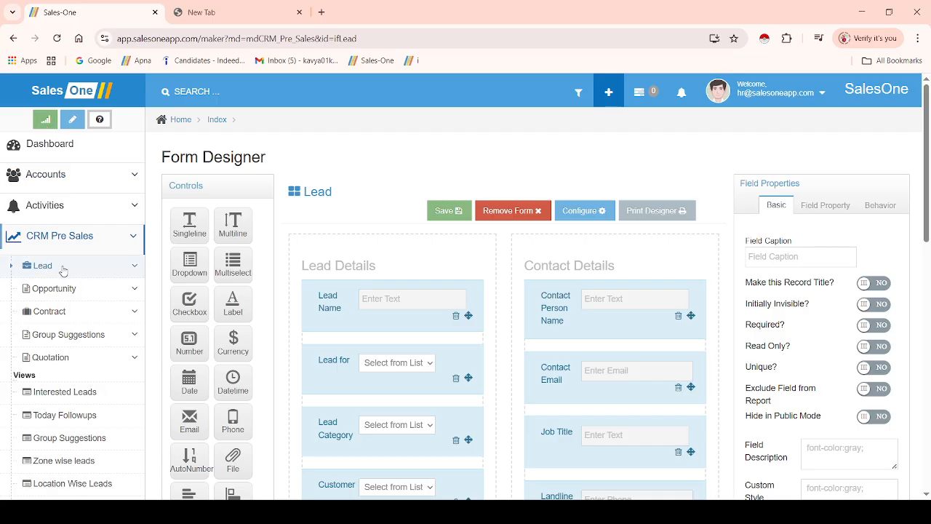
Open the EastElegant record from the lead list and set its status to Following Up.
{"action": "left_click", "coordinate": [43, 265]}
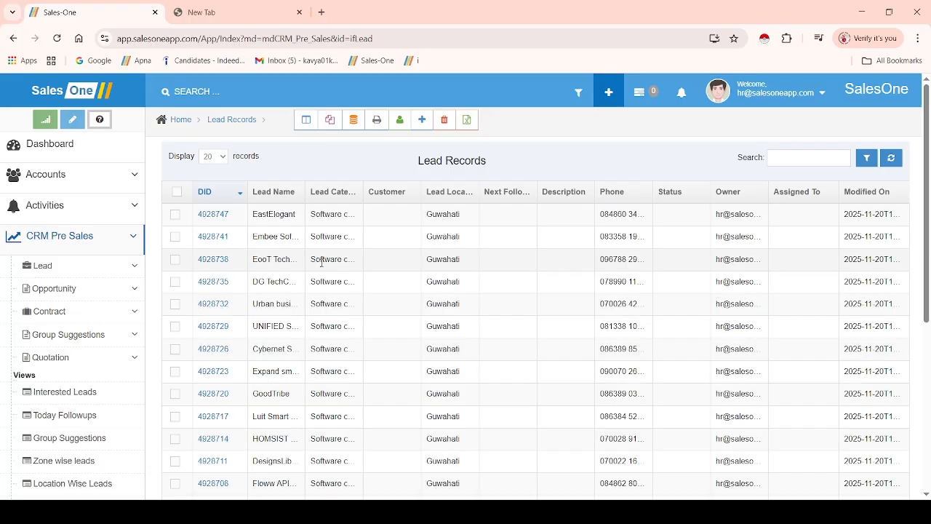
{"action": "left_click", "coordinate": [206, 215]}
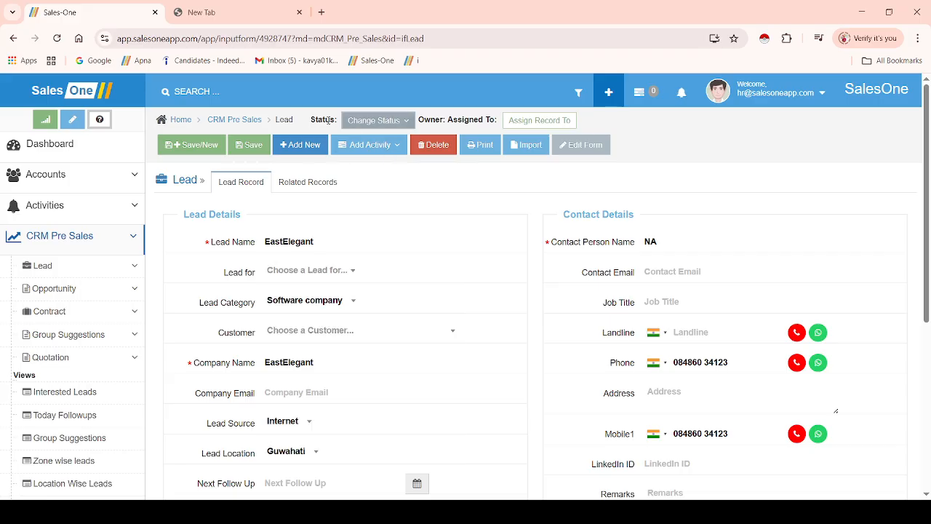
{"action": "left_click", "coordinate": [374, 120]}
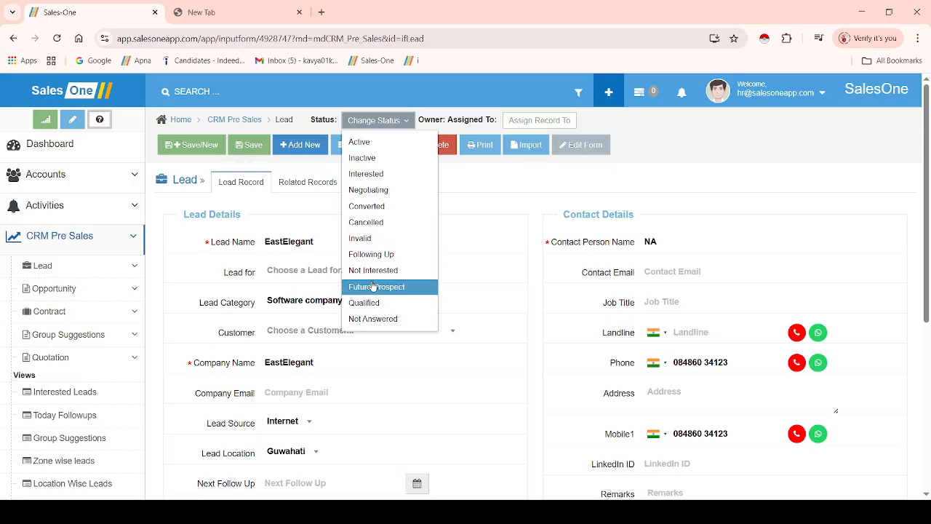
{"action": "left_click", "coordinate": [499, 181]}
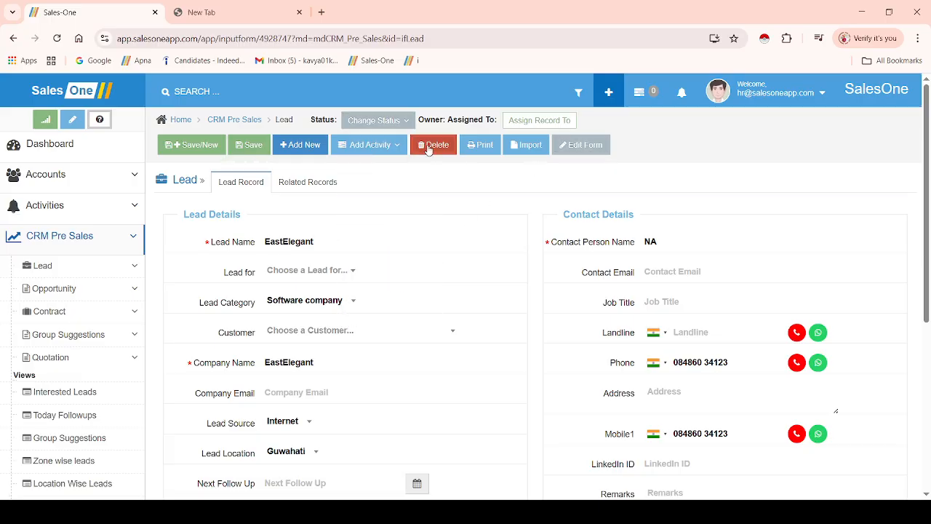
{"action": "left_click", "coordinate": [373, 123]}
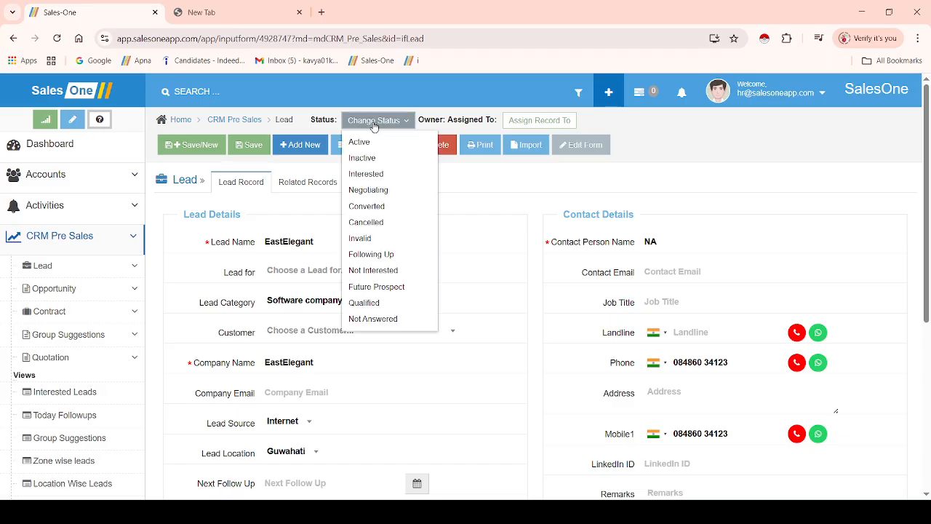
{"action": "left_click", "coordinate": [386, 255]}
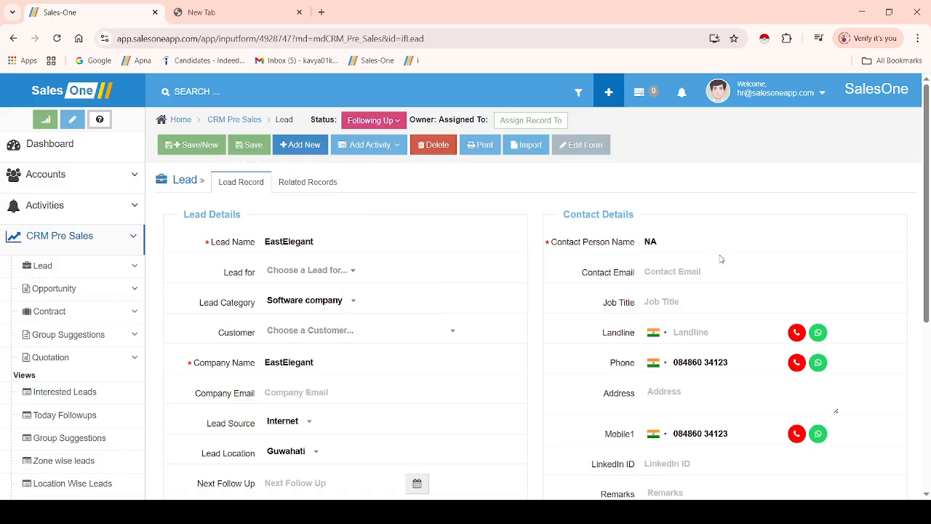
Set the lead's next follow-up date to 22-11-2025 and save the record.
{"action": "left_click_drag", "start_coordinate": [926, 273], "coordinate": [926, 336]}
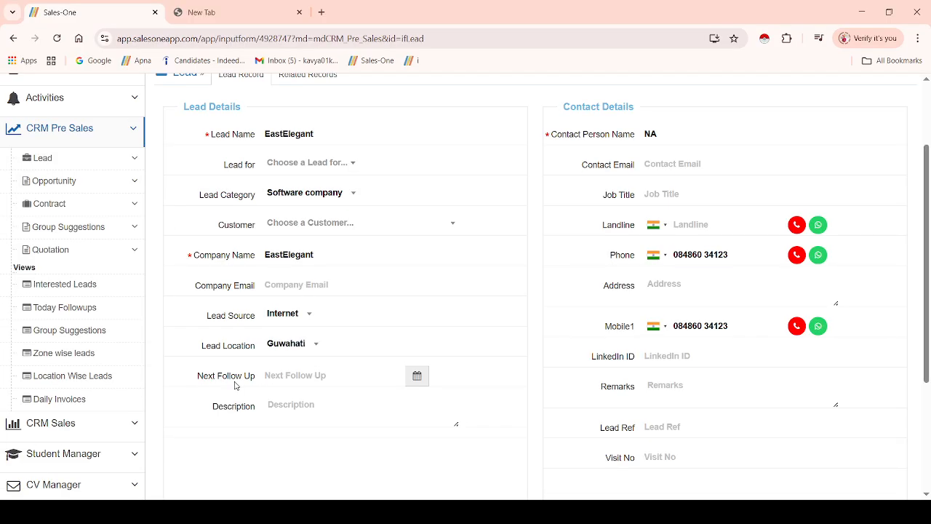
{"action": "left_click", "coordinate": [294, 375]}
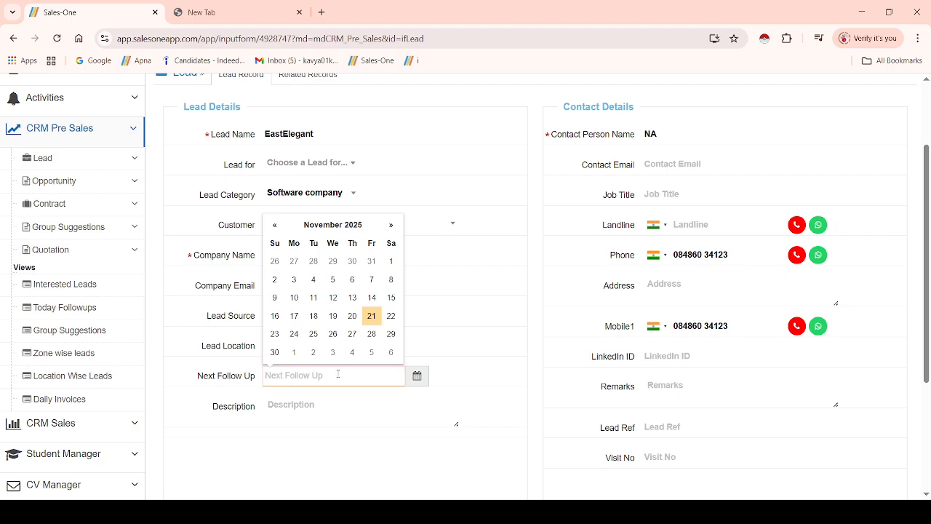
{"action": "left_click", "coordinate": [354, 314]}
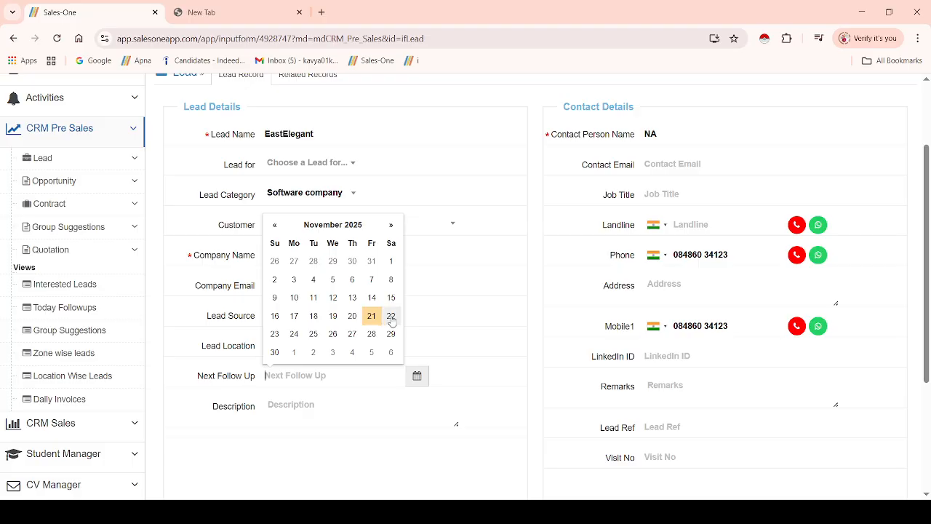
{"action": "left_click", "coordinate": [391, 315]}
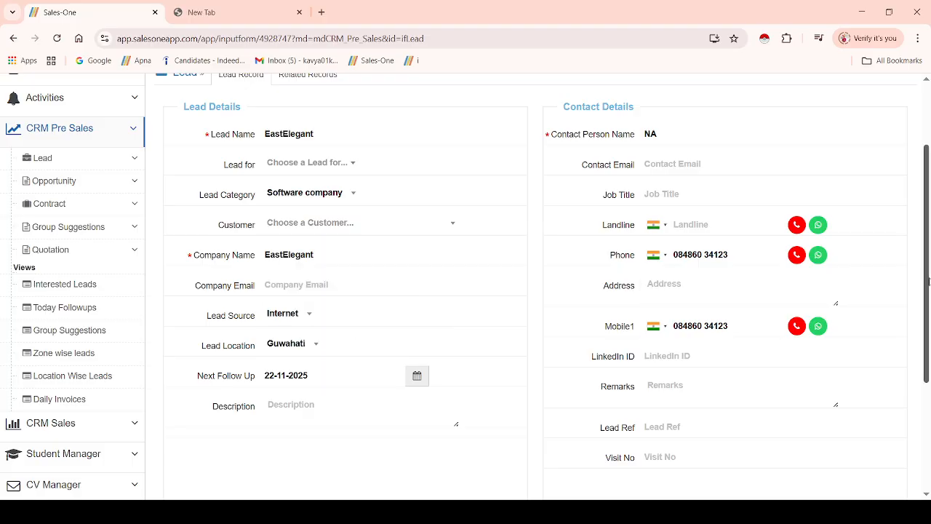
{"action": "scroll", "coordinate": [465, 291], "scroll_direction": "up", "scroll_amount": 2}
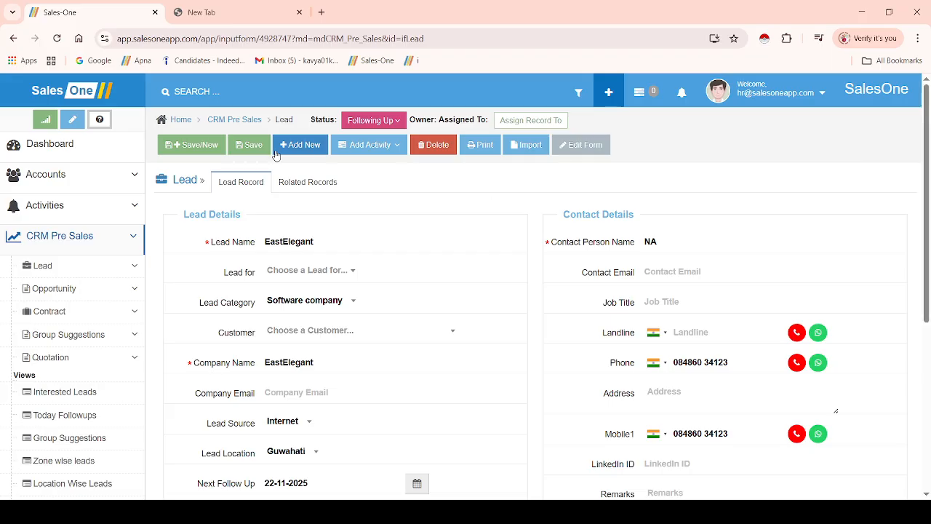
{"action": "left_click", "coordinate": [240, 145]}
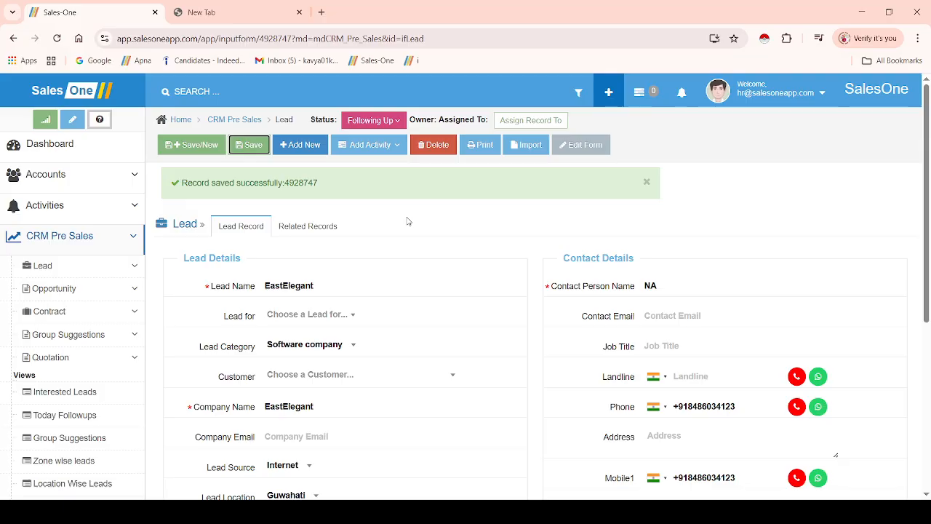
Log a call on the EastElegant lead with the caller's name and summary "He said that call me tomorrow.", and save the lead.
{"action": "left_click", "coordinate": [380, 150]}
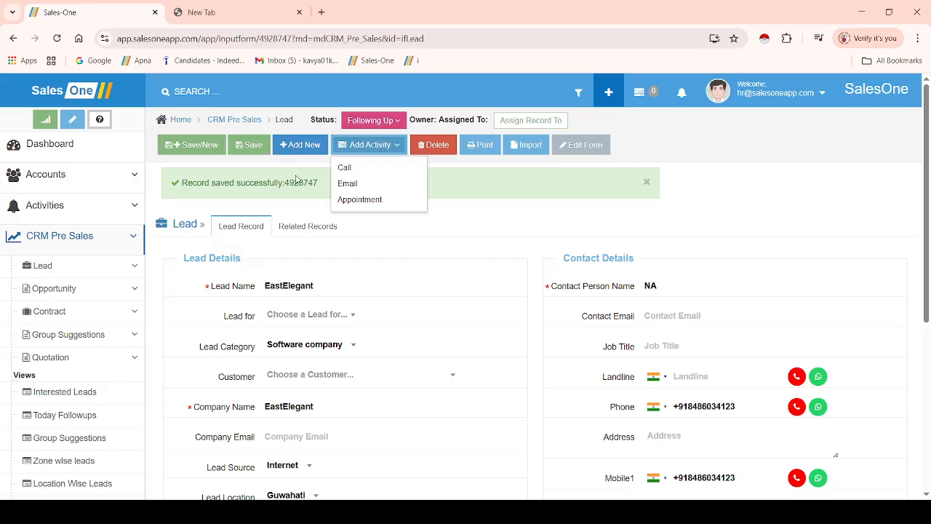
{"action": "left_click", "coordinate": [344, 169]}
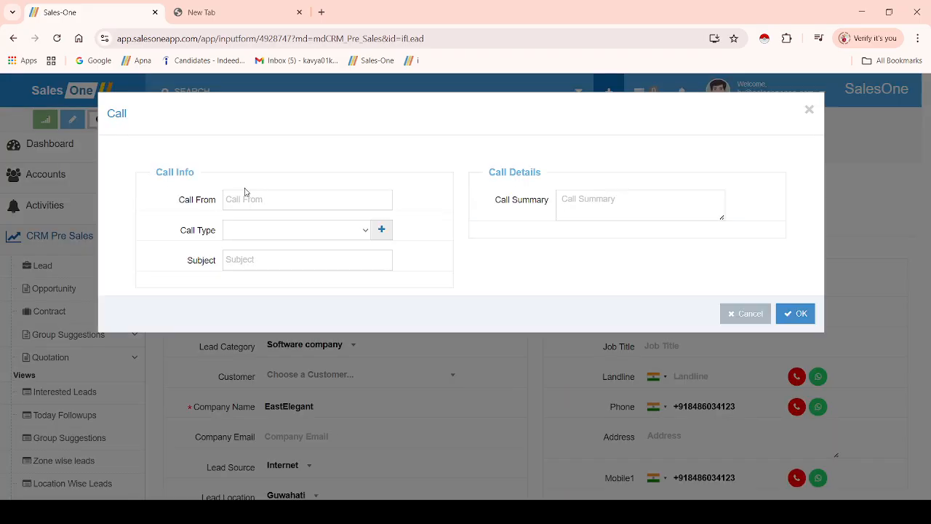
{"action": "left_click", "coordinate": [240, 197]}
{"action": "type", "text": "Kanchan"}
{"action": "left_click", "coordinate": [583, 206]}
{"action": "type", "text": "He "}
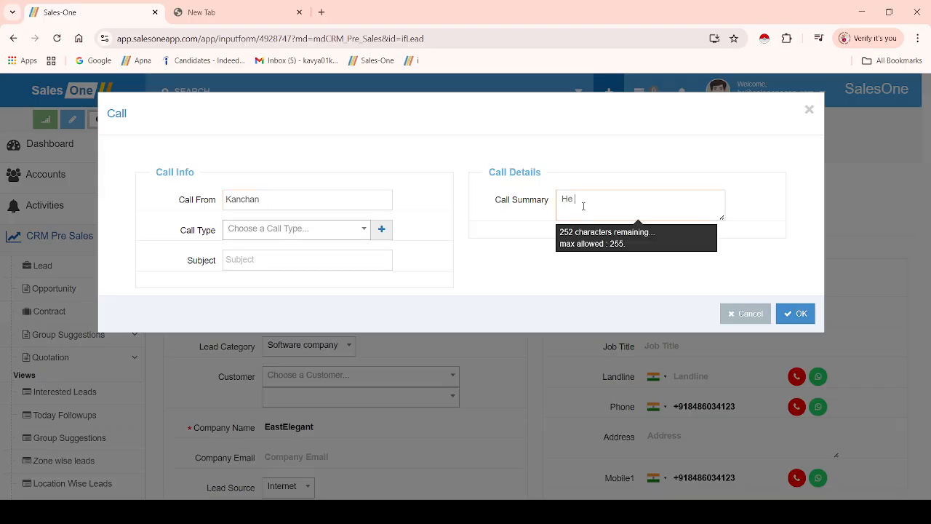
{"action": "type", "text": "said that call me tomorrow."}
{"action": "left_click", "coordinate": [796, 314]}
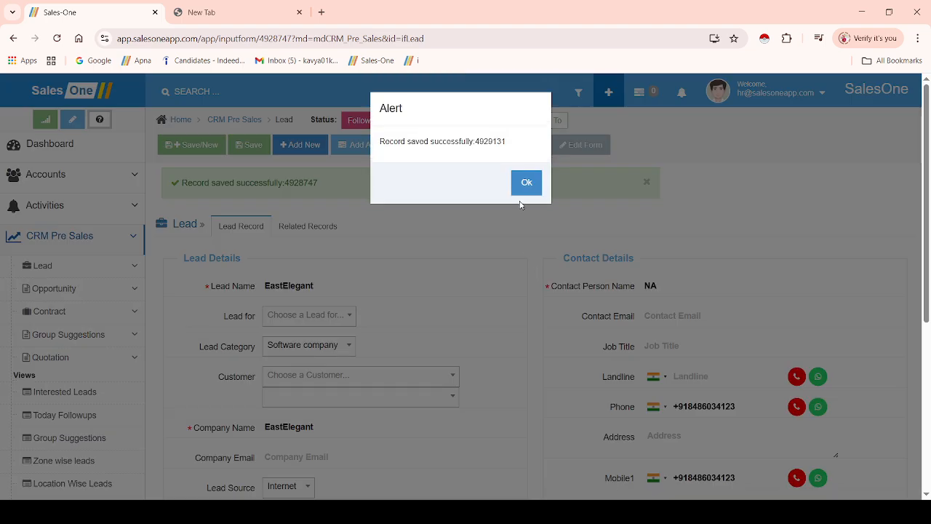
{"action": "left_click", "coordinate": [526, 183]}
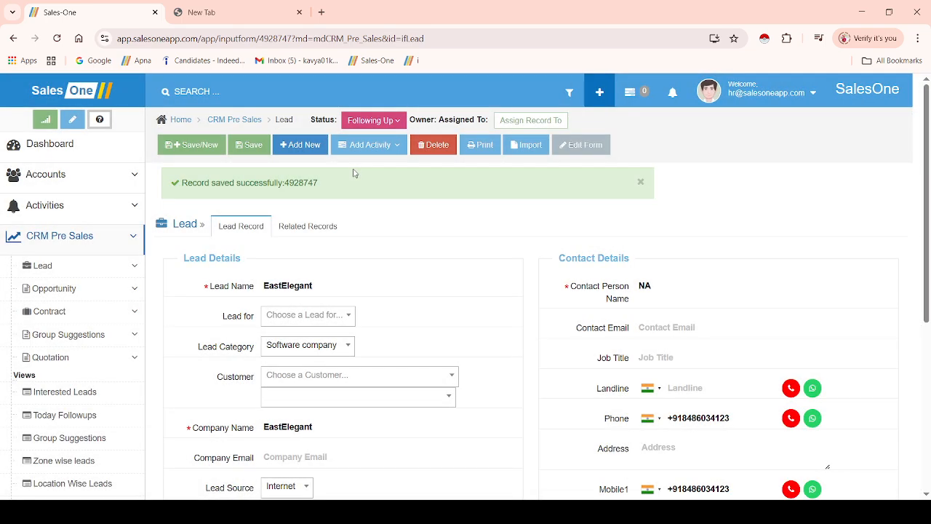
{"action": "left_click", "coordinate": [248, 145]}
Change the EastElegant lead's status to Not Interested.
{"action": "left_click_drag", "start_coordinate": [926, 249], "coordinate": [926, 284]}
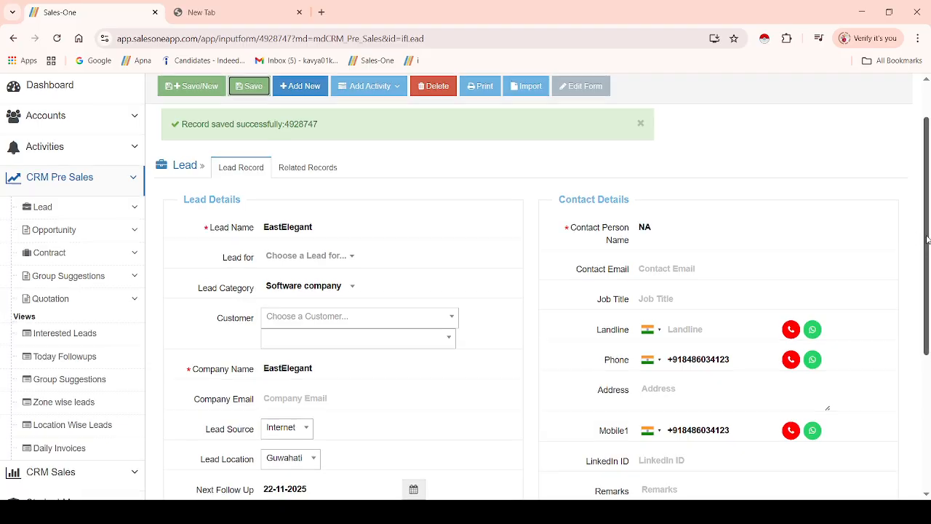
{"action": "left_click_drag", "start_coordinate": [926, 241], "coordinate": [926, 205]}
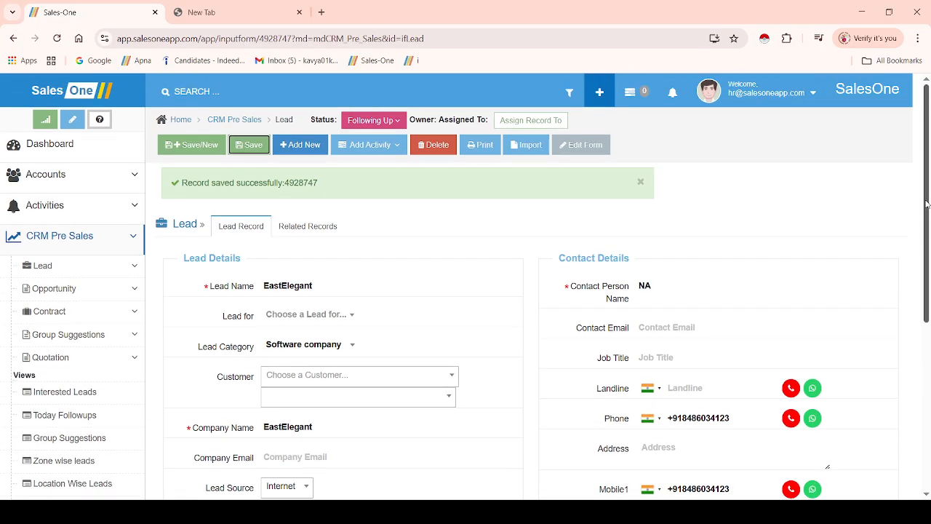
{"action": "left_click", "coordinate": [379, 122]}
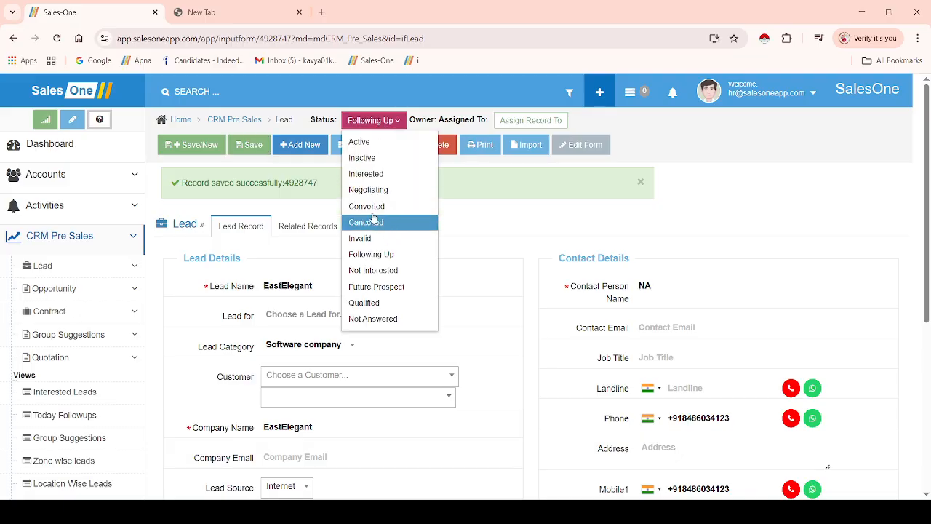
{"action": "left_click", "coordinate": [371, 271]}
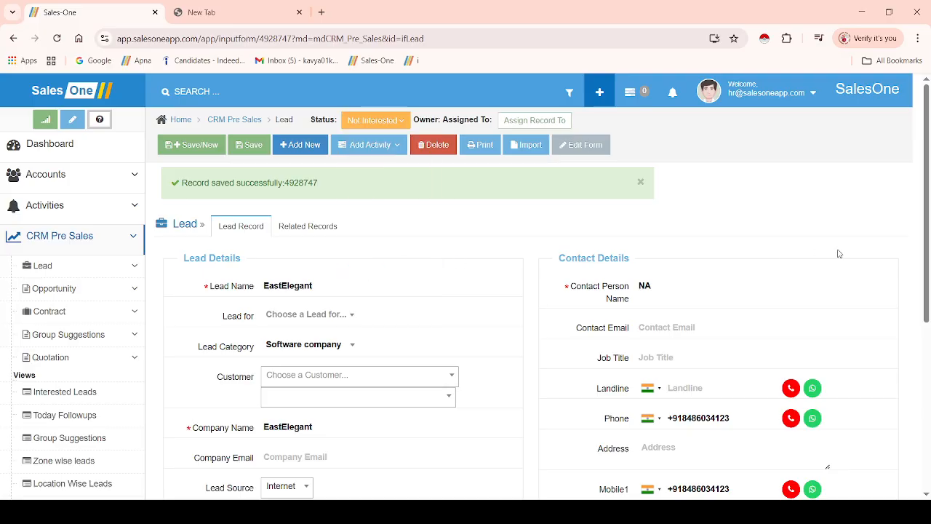
Try to log another call on the EastElegant lead with the caller's name and the summary "He is not interested.".
{"action": "scroll", "coordinate": [927, 263], "scroll_direction": "down", "scroll_amount": 1}
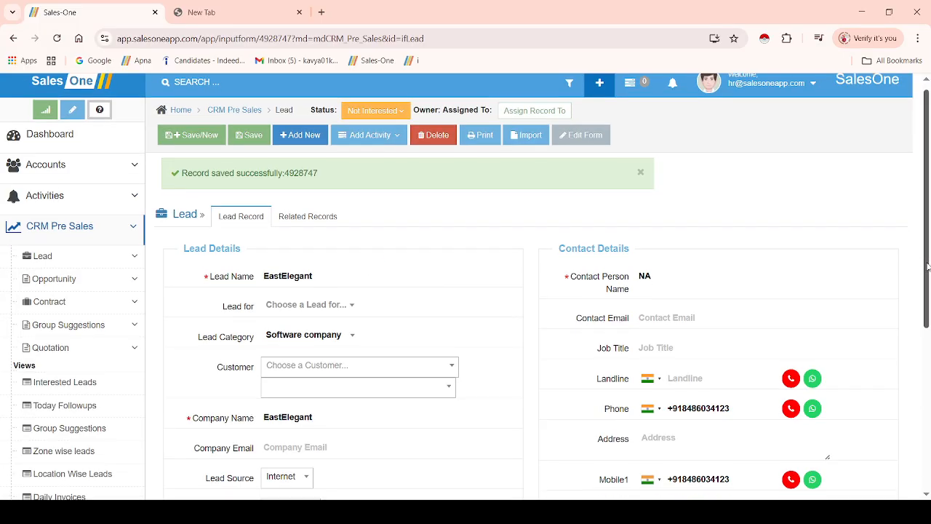
{"action": "left_click", "coordinate": [368, 135]}
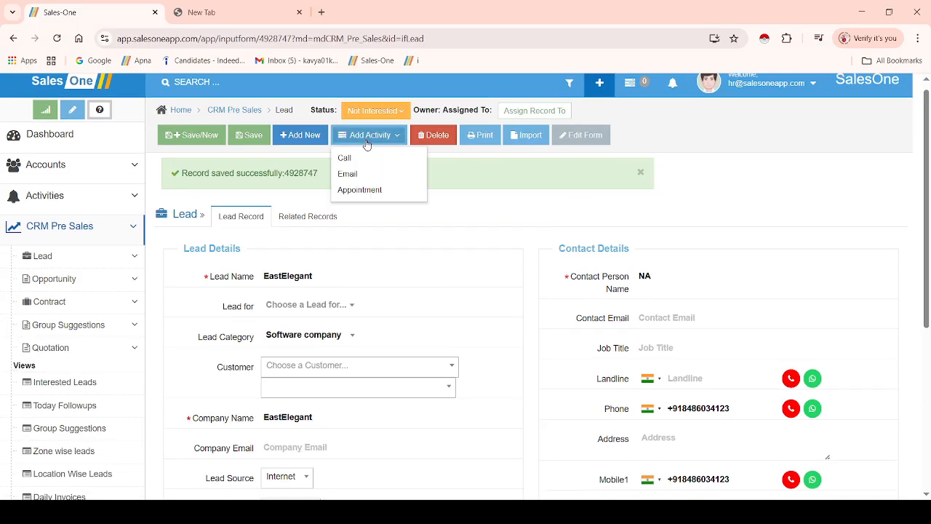
{"action": "left_click", "coordinate": [346, 156]}
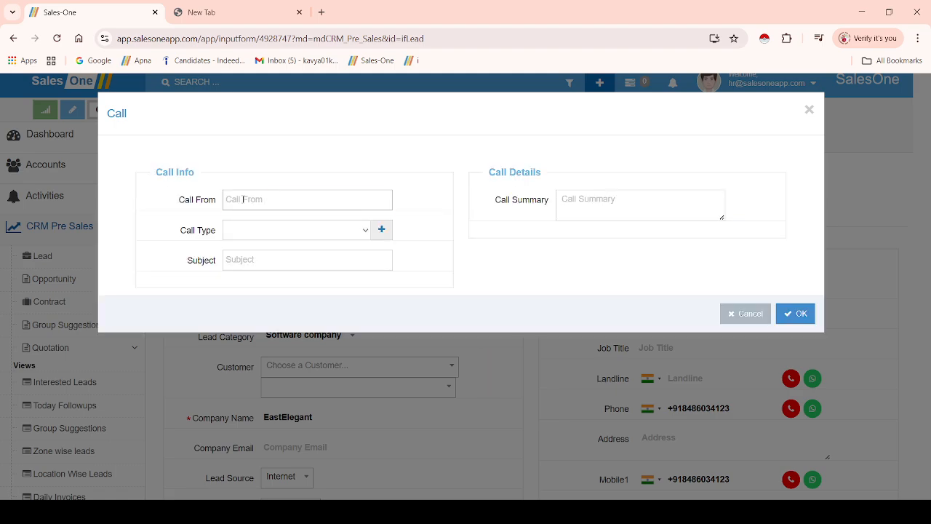
{"action": "left_click", "coordinate": [243, 198]}
{"action": "type", "text": "Kanchan"}
{"action": "left_click", "coordinate": [570, 202]}
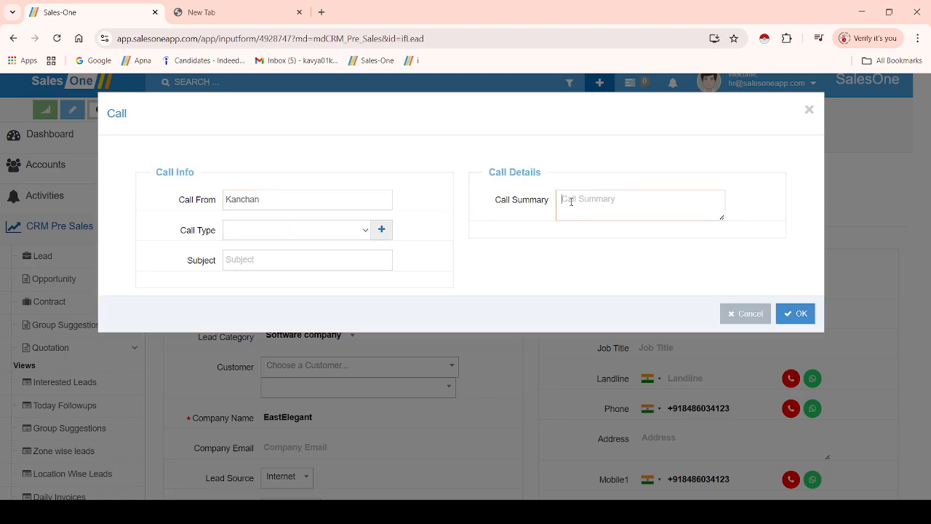
{"action": "type", "text": "He is no"}
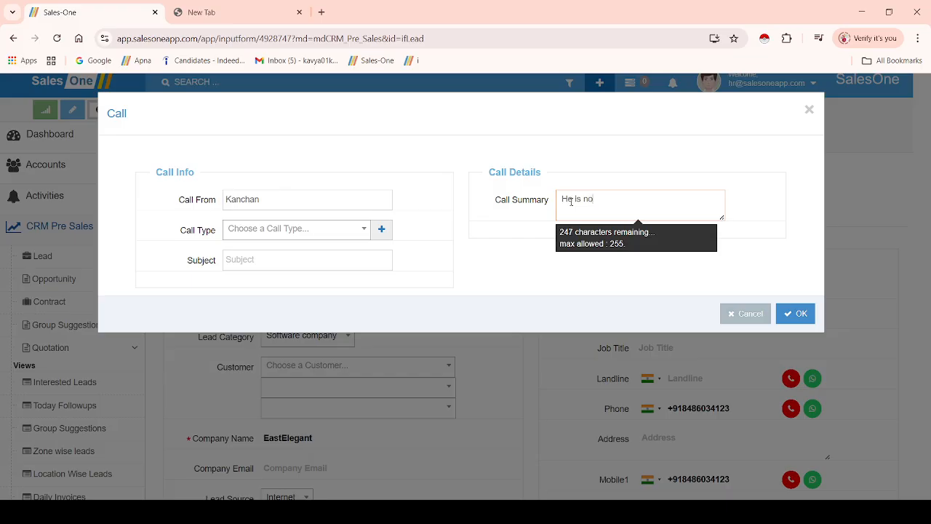
{"action": "type", "text": "t intersted."}
{"action": "left_click", "coordinate": [615, 200]}
{"action": "type", "text": "e"}
{"action": "left_click", "coordinate": [796, 314]}
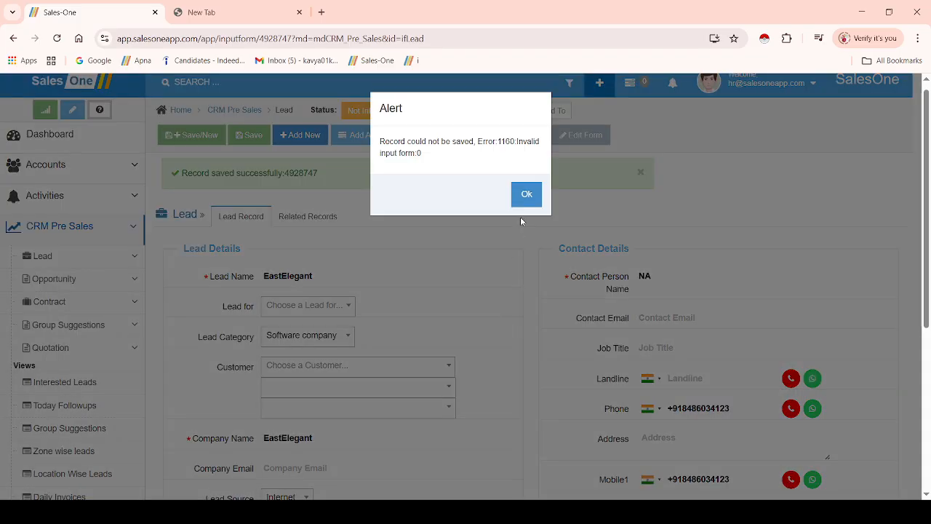
{"action": "left_click", "coordinate": [527, 195]}
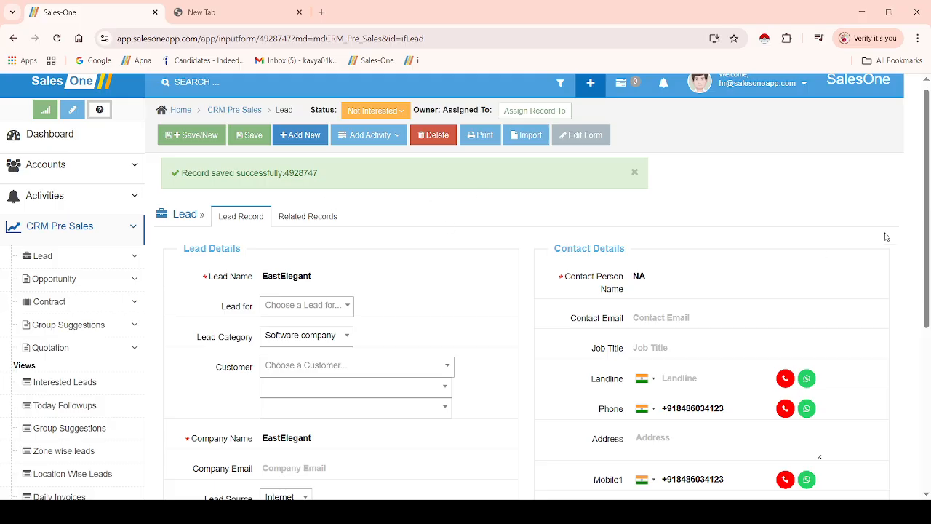
Clear the EastElegant lead's next follow-up date and save the record.
{"action": "left_click_drag", "start_coordinate": [926, 266], "coordinate": [928, 349]}
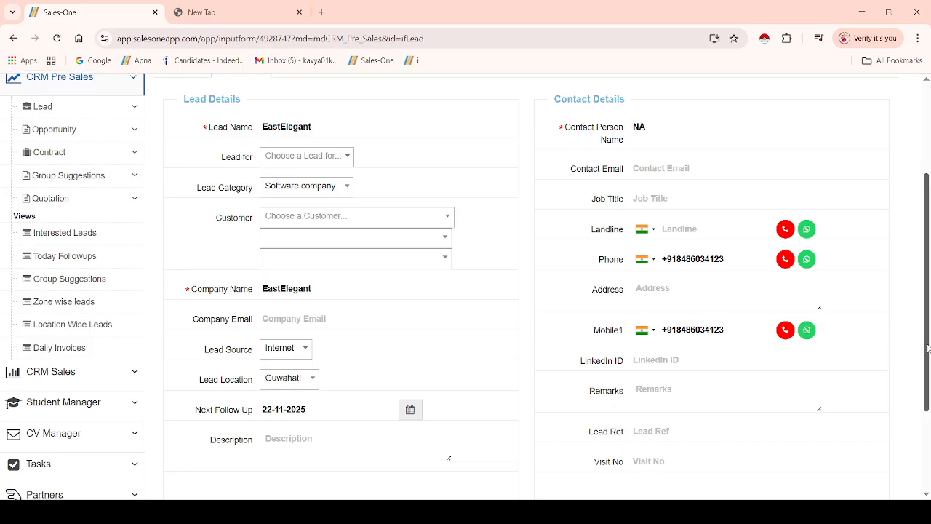
{"action": "left_click", "coordinate": [310, 404]}
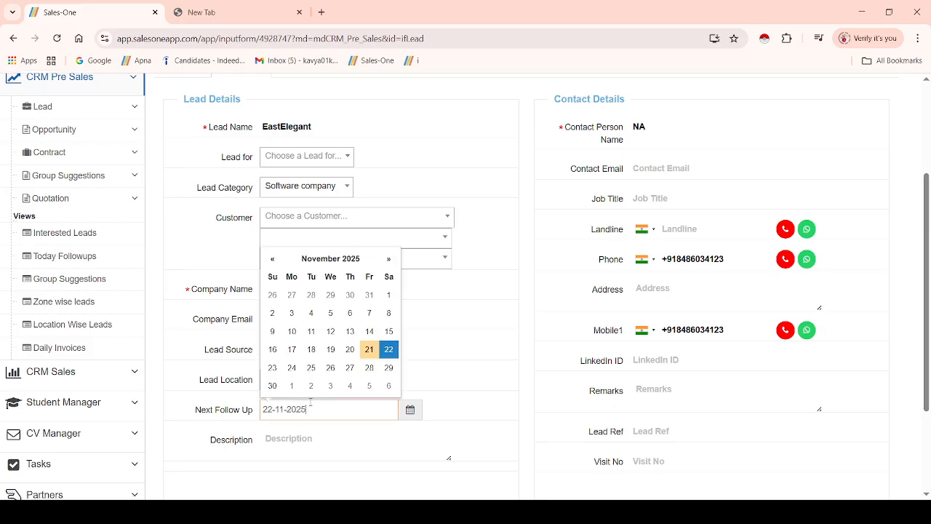
{"action": "key", "text": "ctrl+a"}
{"action": "key", "text": "BackSpace"}
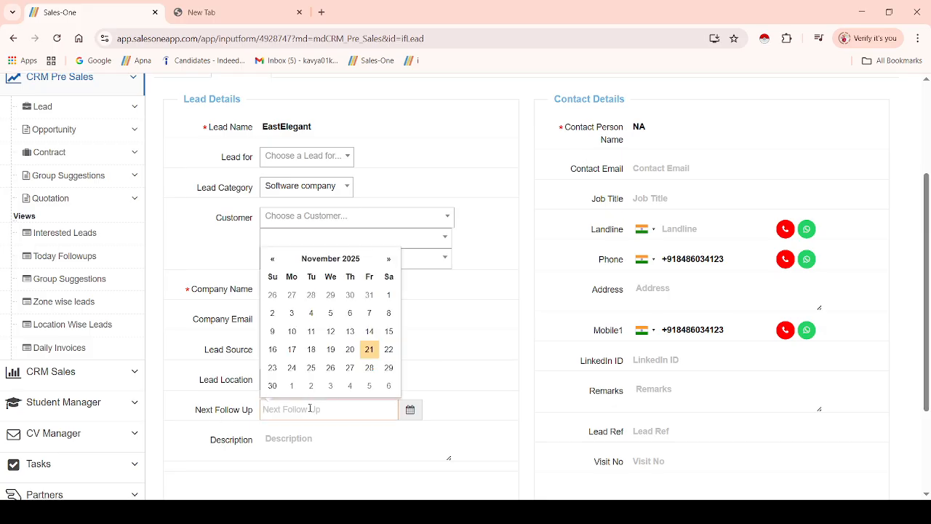
{"action": "left_click", "coordinate": [926, 107]}
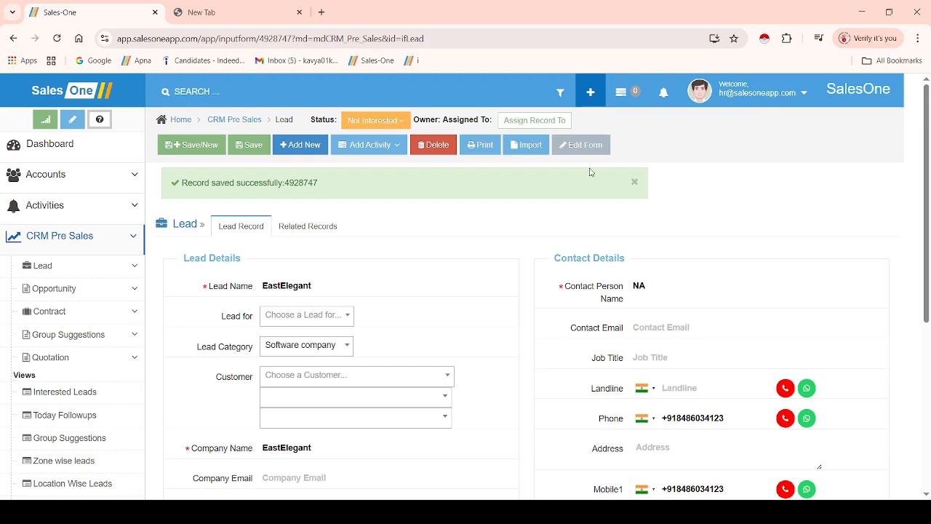
{"action": "left_click", "coordinate": [251, 146]}
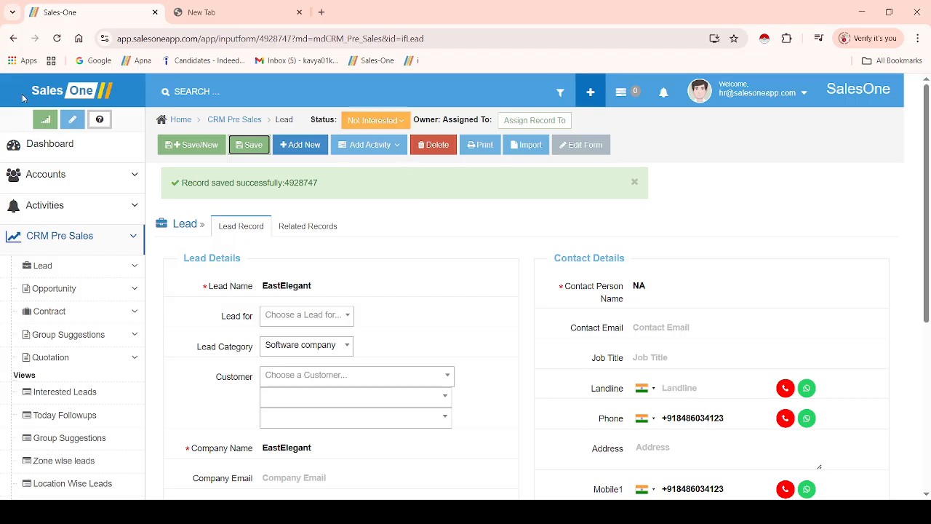
Return to the lead list and open the Embee Software Pvt. Ltd. record.
{"action": "left_click", "coordinate": [13, 38]}
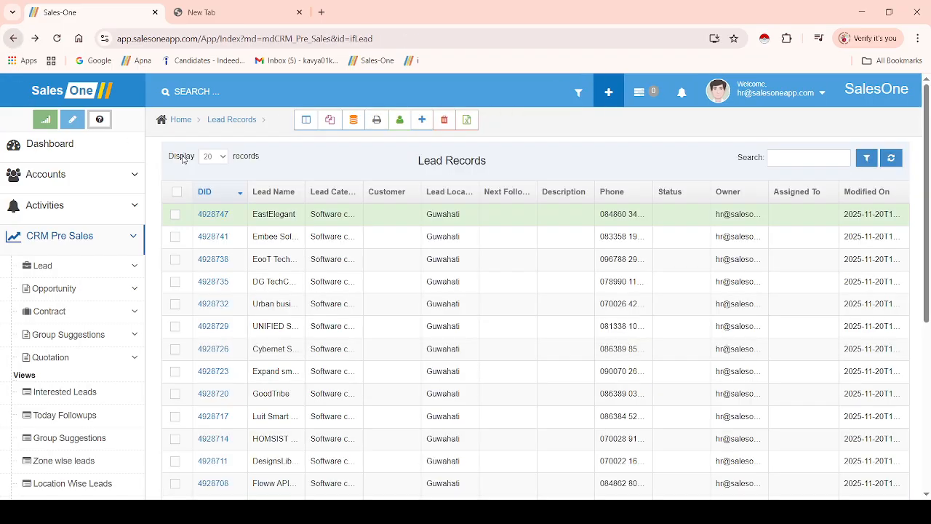
{"action": "left_click", "coordinate": [213, 238]}
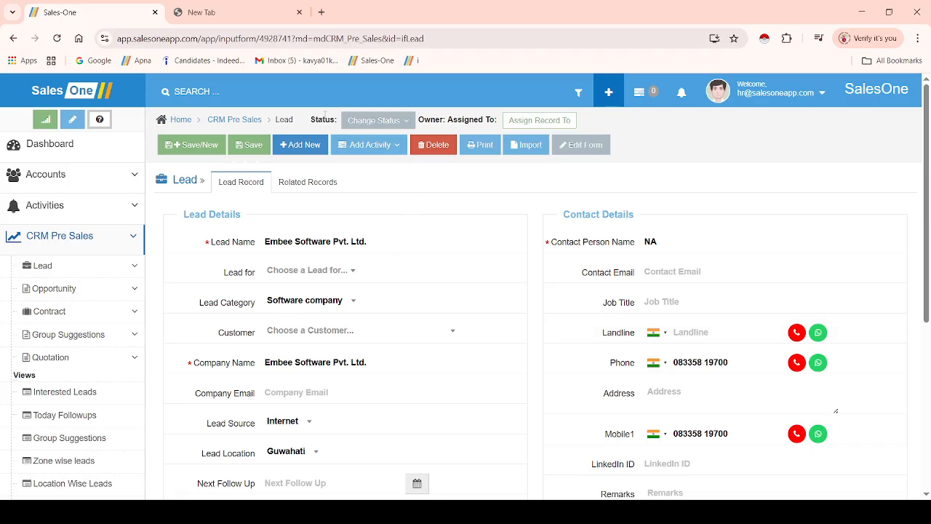
{"action": "left_click", "coordinate": [364, 145]}
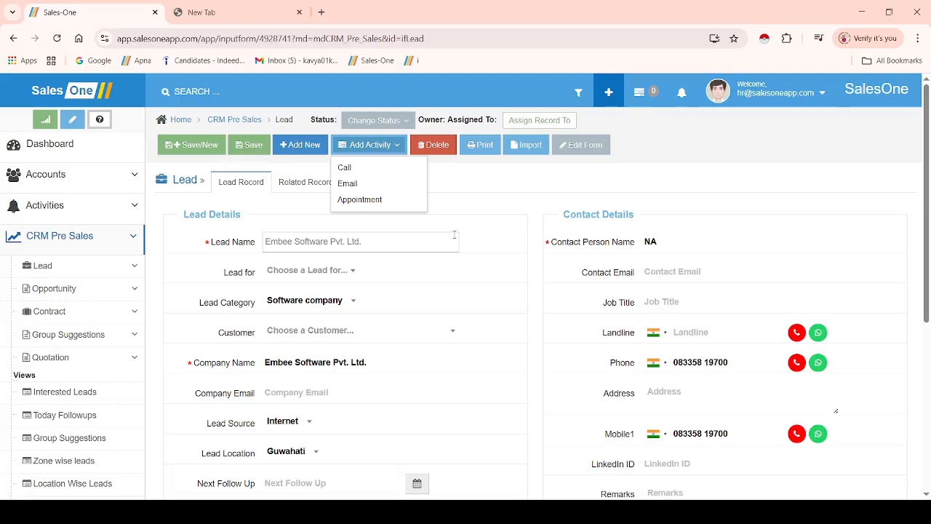
{"action": "left_click", "coordinate": [505, 181]}
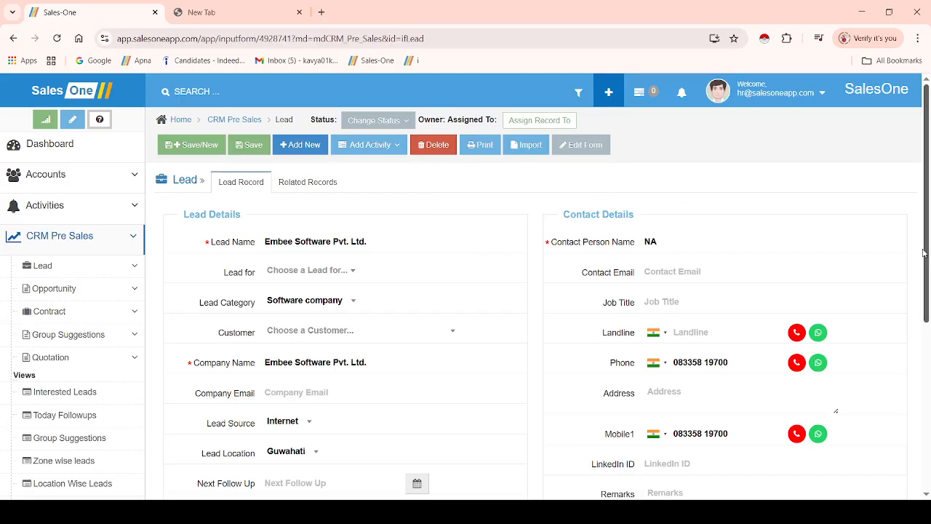
Set the Embee Software Pvt. Ltd. lead's next follow-up date to 22-11-2025 and save the record.
{"action": "scroll", "coordinate": [923, 254], "scroll_direction": "down", "scroll_amount": 1}
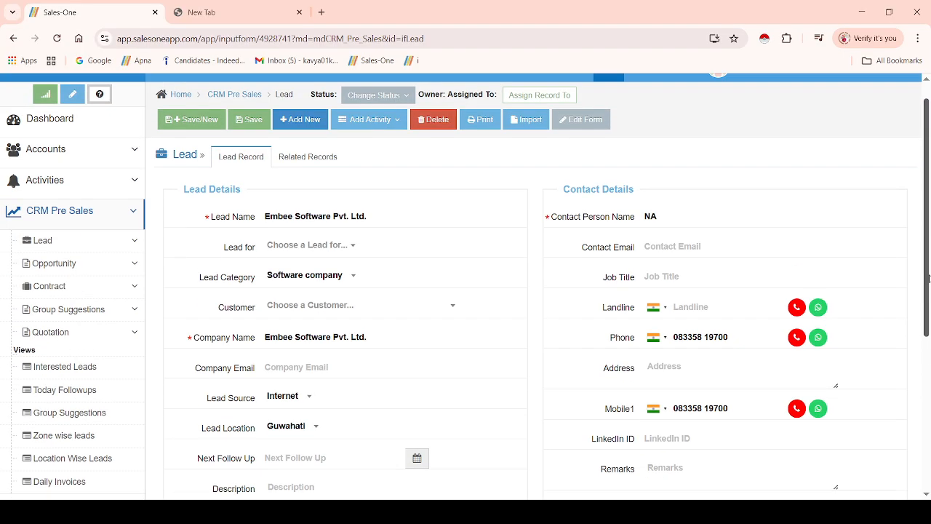
{"action": "scroll", "coordinate": [496, 305], "scroll_direction": "down", "scroll_amount": 1}
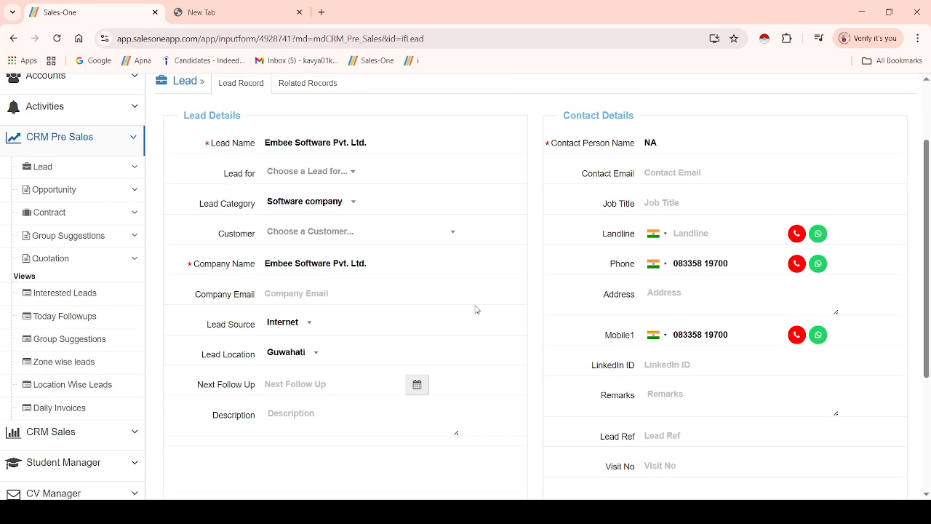
{"action": "left_click", "coordinate": [289, 384]}
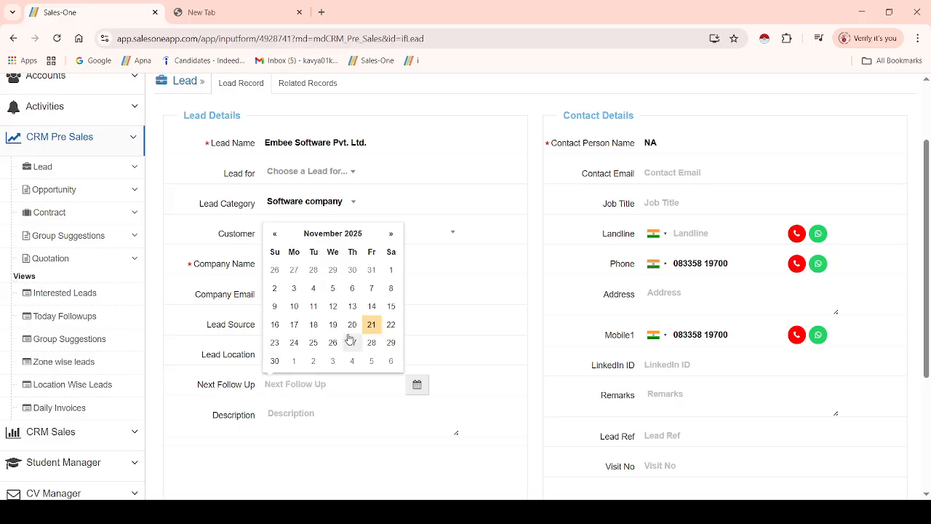
{"action": "left_click", "coordinate": [390, 327]}
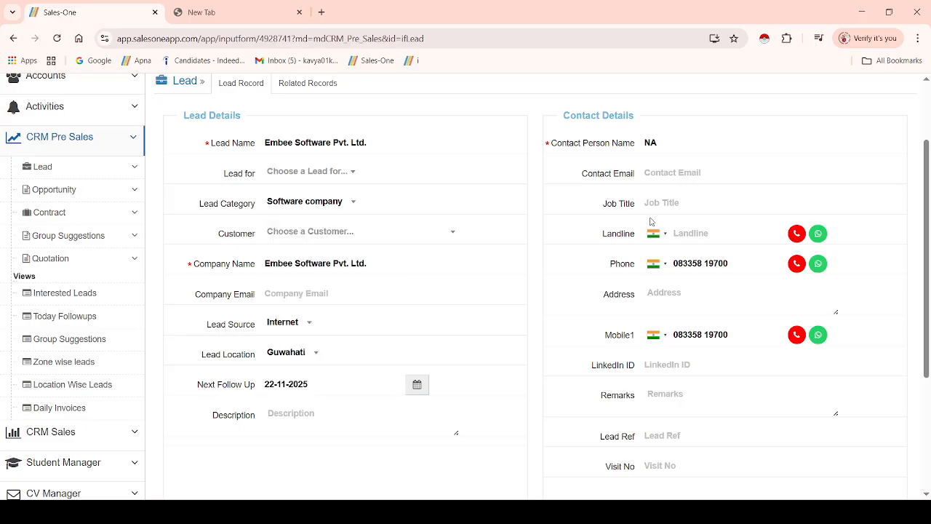
{"action": "scroll", "coordinate": [924, 117], "scroll_direction": "up", "scroll_amount": 2}
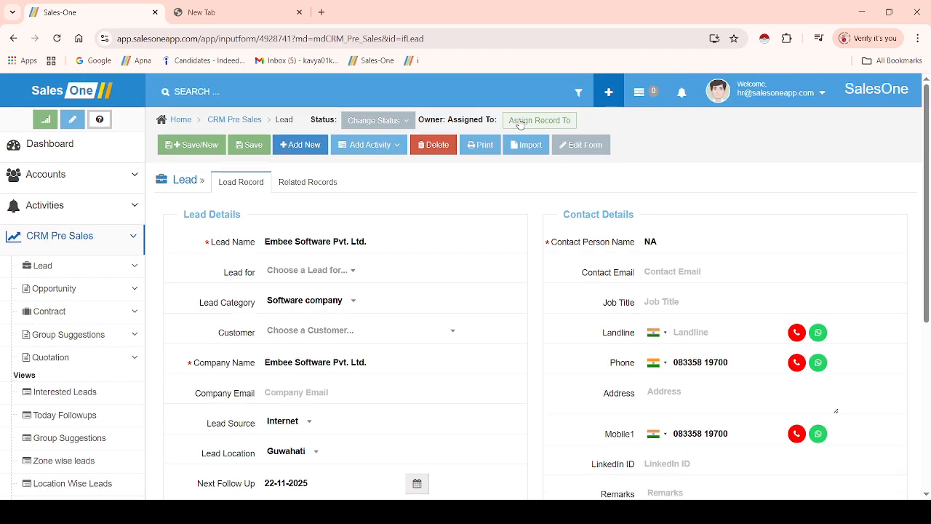
{"action": "left_click", "coordinate": [251, 149]}
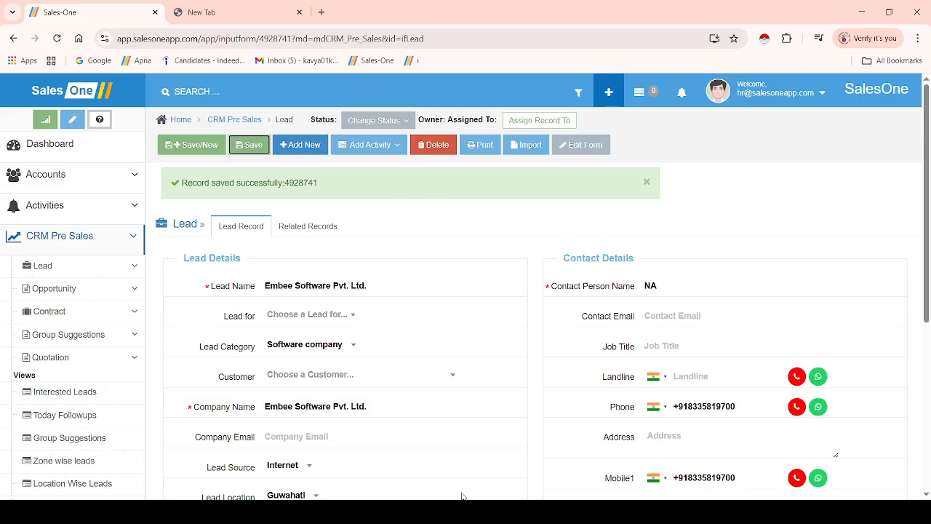
{"action": "left_click", "coordinate": [411, 450]}
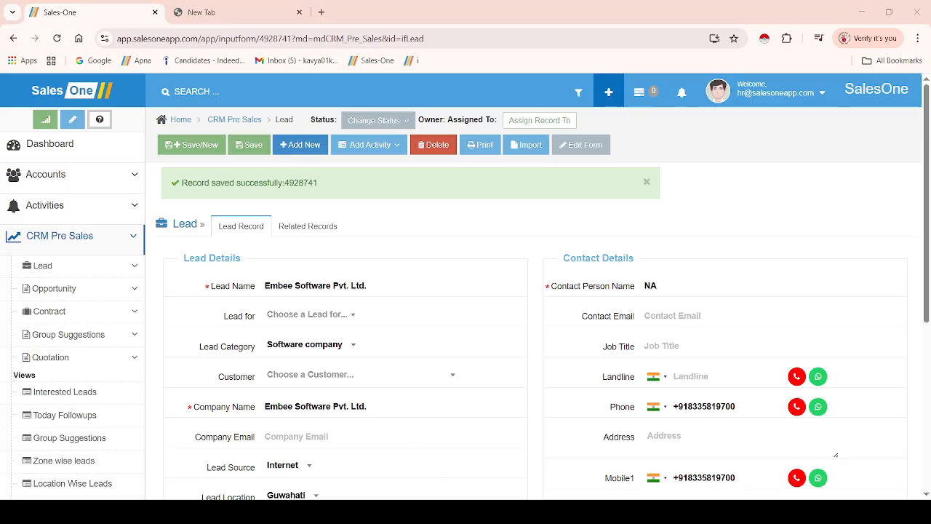